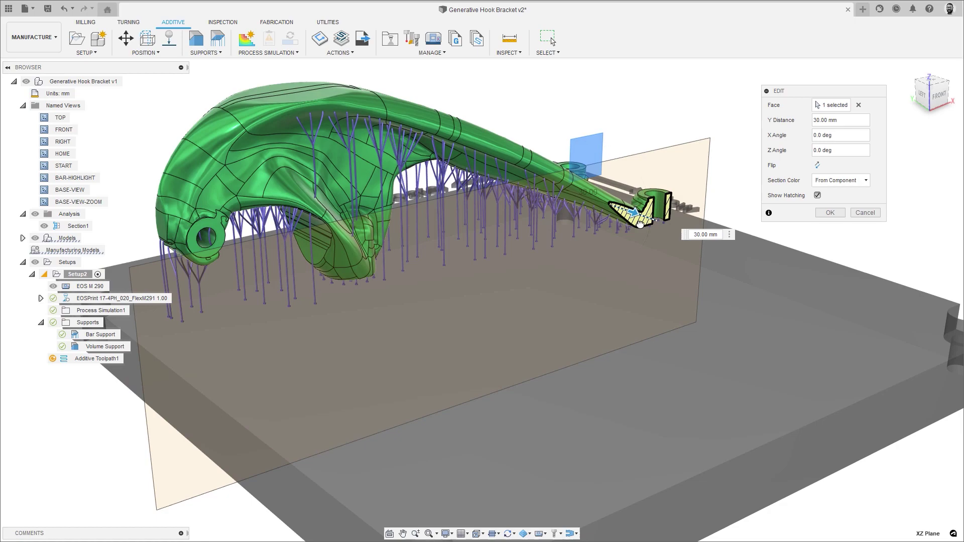
Move the section analysis plane through the generative hook bracket along its Y distance to cut further into the supported parts.
left_click_drag(640, 223, 783, 298)
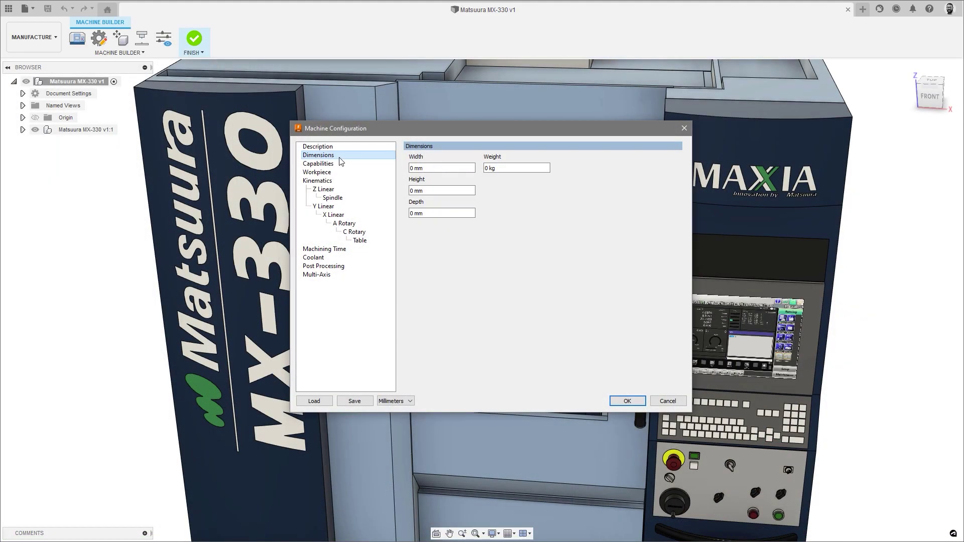
Review the capabilities, workpiece and kinematics settings in the Matsuura MX-330 machine configuration.
left_click(342, 164)
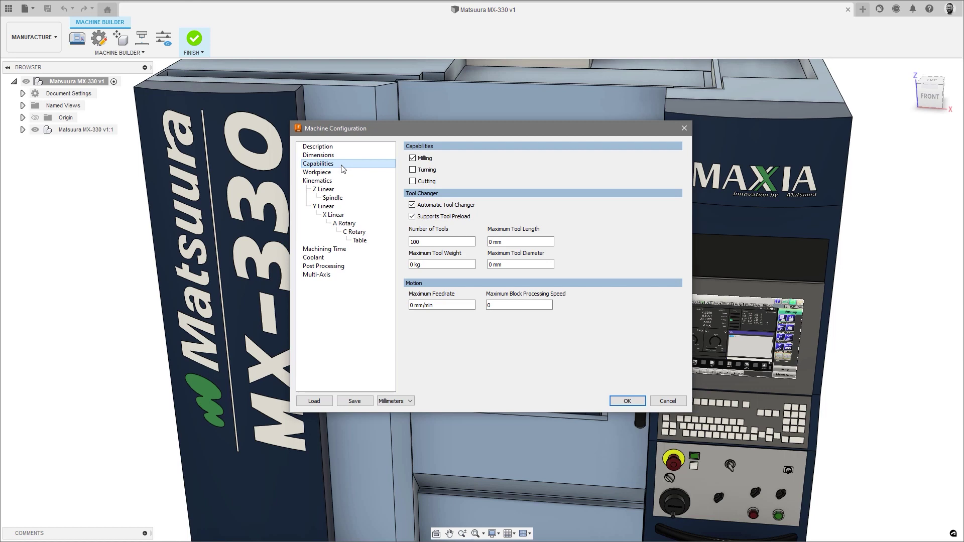
left_click(343, 173)
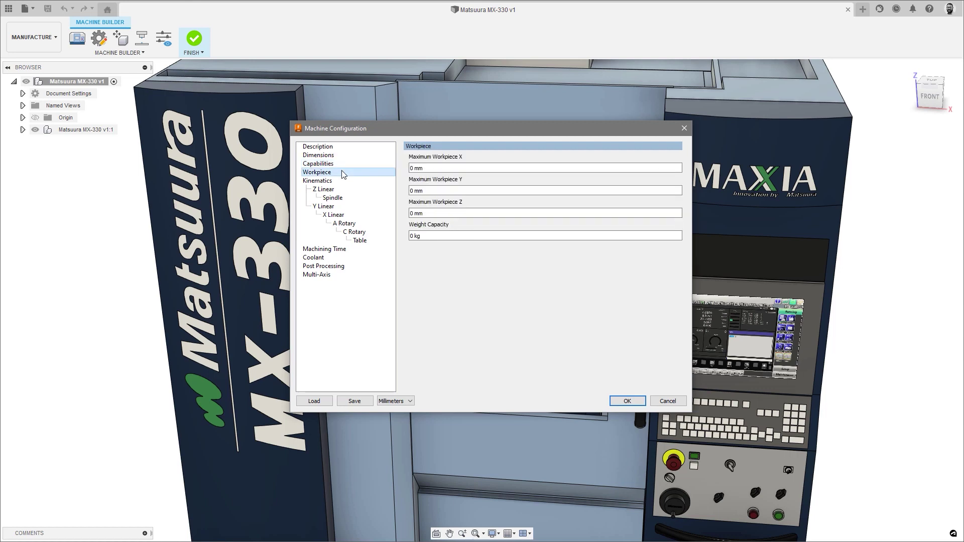
left_click(342, 180)
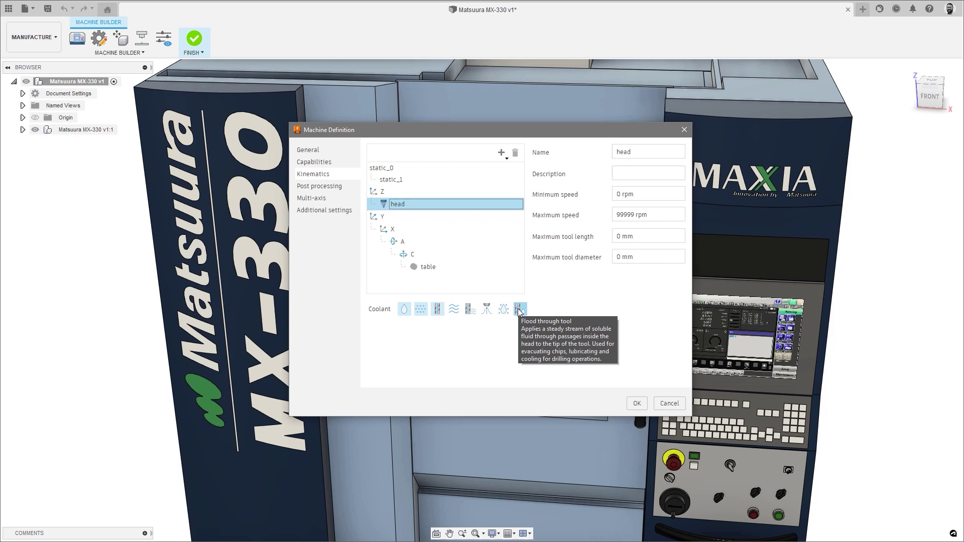
Load Matsuura_MX-330.png as the machine image in the general settings of the machine definition.
left_click(318, 152)
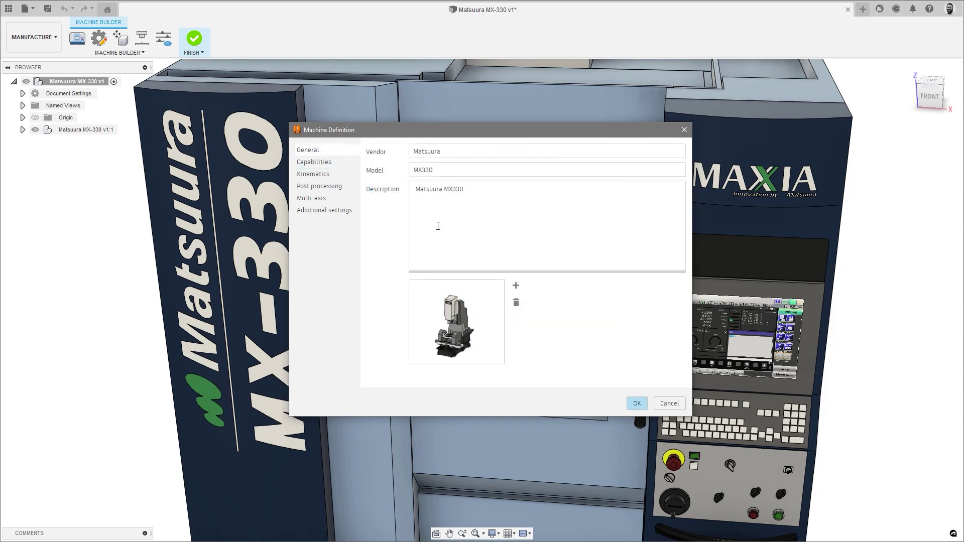
left_click(520, 289)
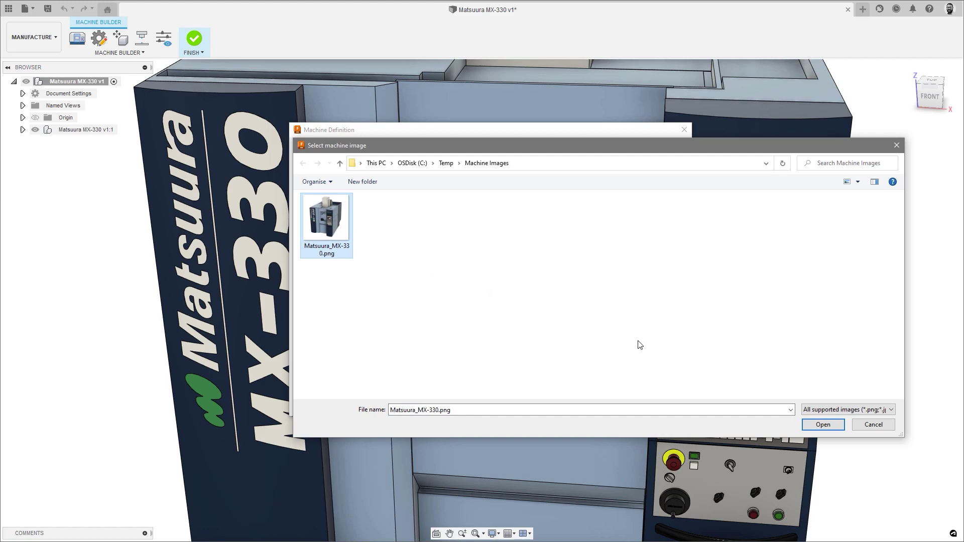
left_click(823, 424)
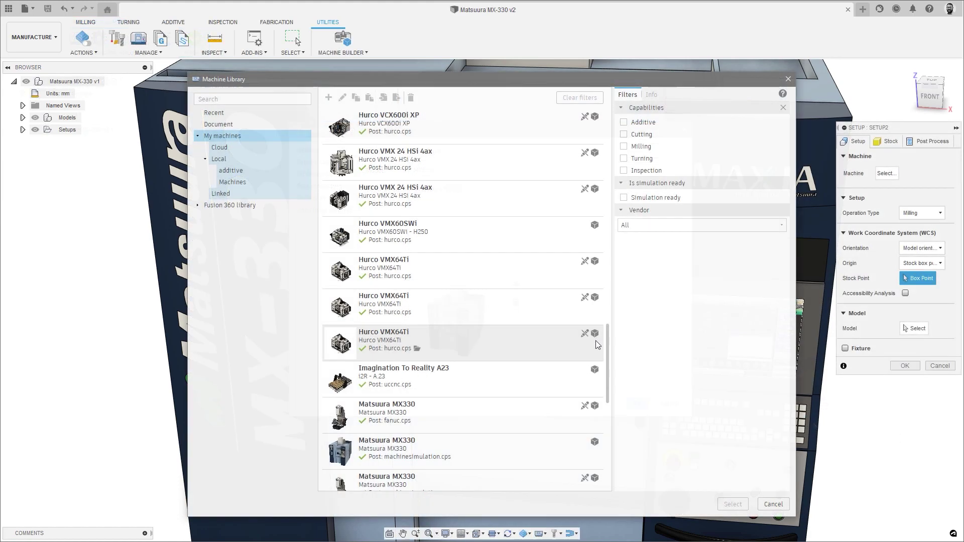
Select the Matsuura MX330 with the enclosure thumbnail and machinesimulation.cps post from My machines for the setup.
scroll(595, 361, "down", 2)
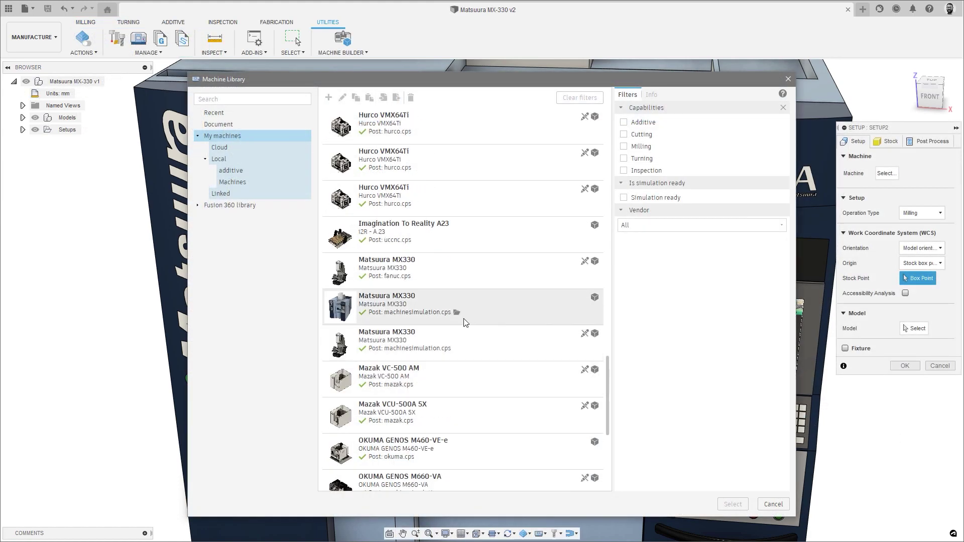
left_click(443, 313)
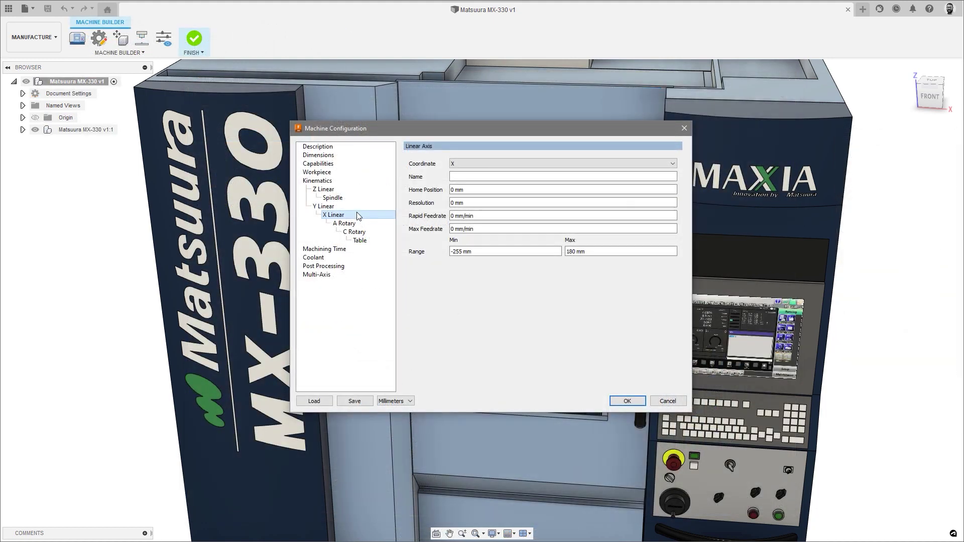
Examine the A rotary, C rotary and table kinematics entries in the machine configuration.
left_click(359, 223)
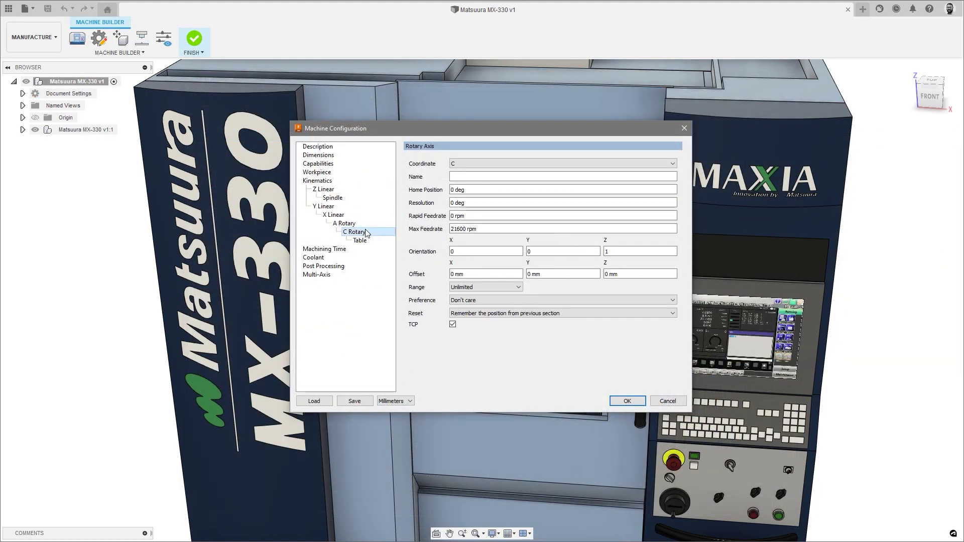
left_click(359, 240)
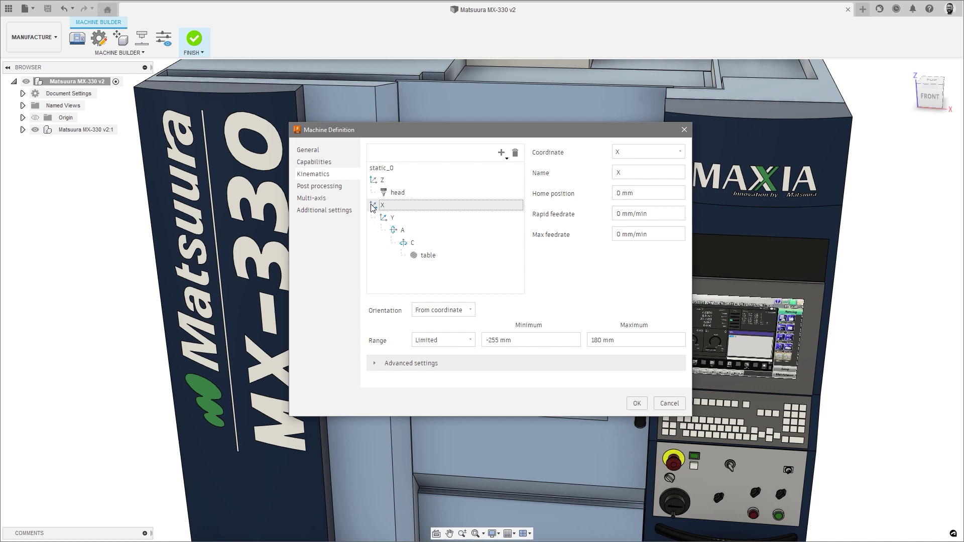
Reorder the machine kinematics tree so the X linear axis is nested beneath the Y axis.
left_click_drag(397, 221, 397, 224)
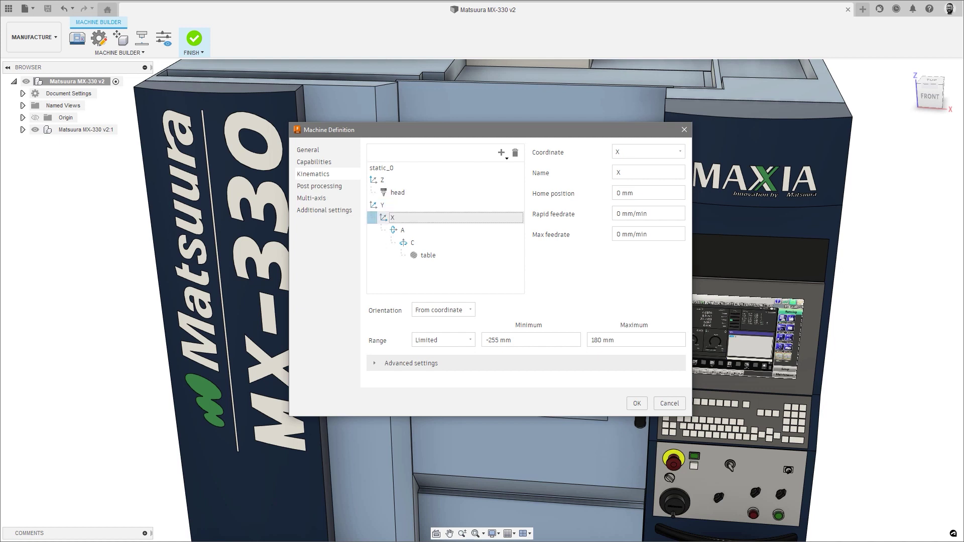
Set the C axis orientation to Around Z and expand its advanced settings.
left_click(402, 230)
left_click(408, 243)
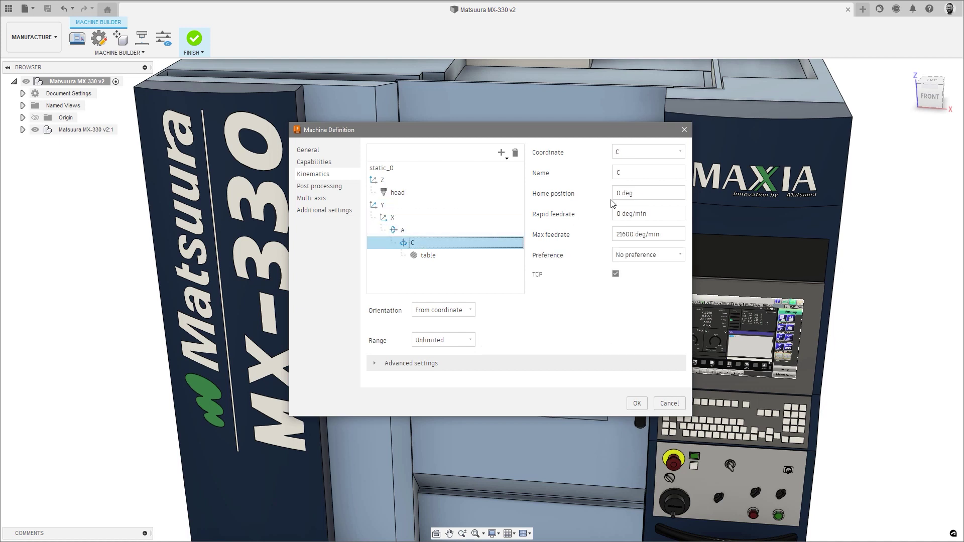
left_click(686, 155)
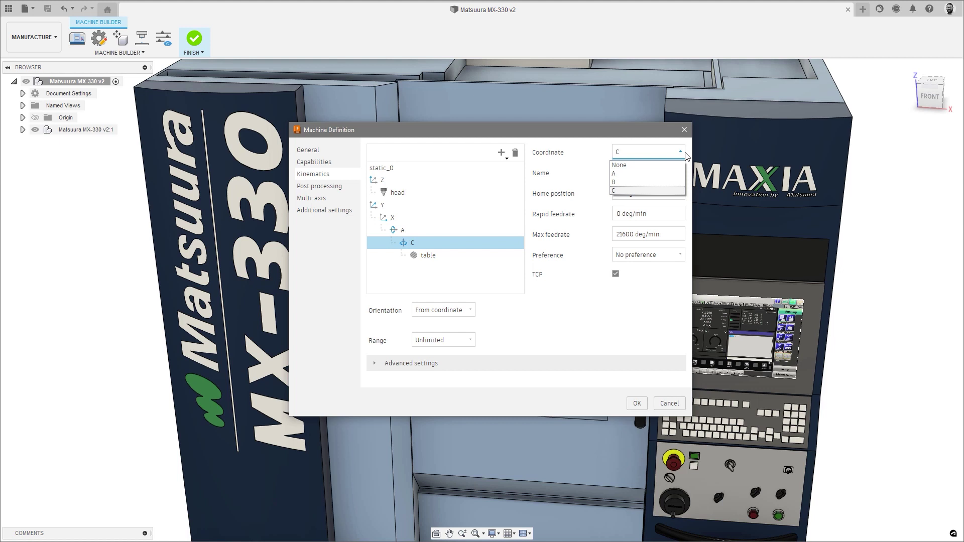
left_click(467, 311)
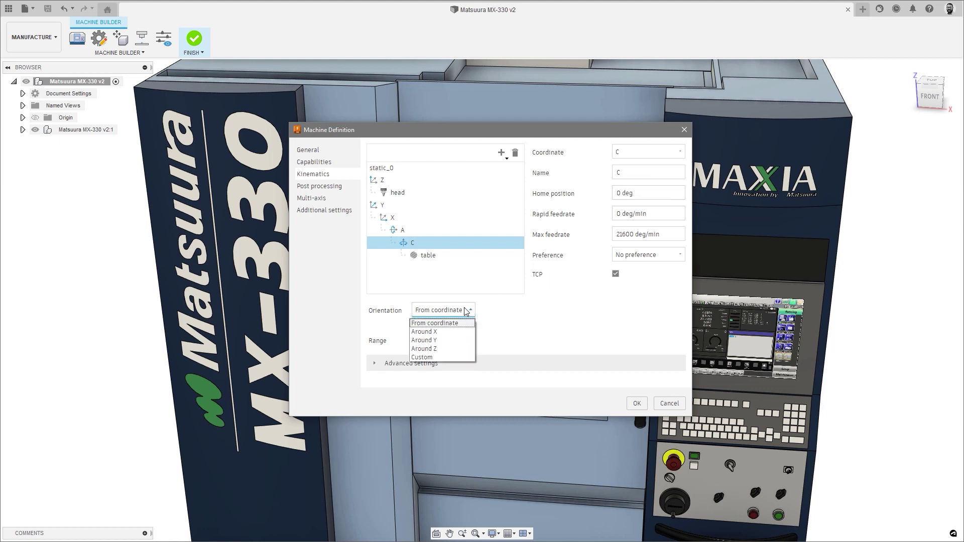
left_click(458, 349)
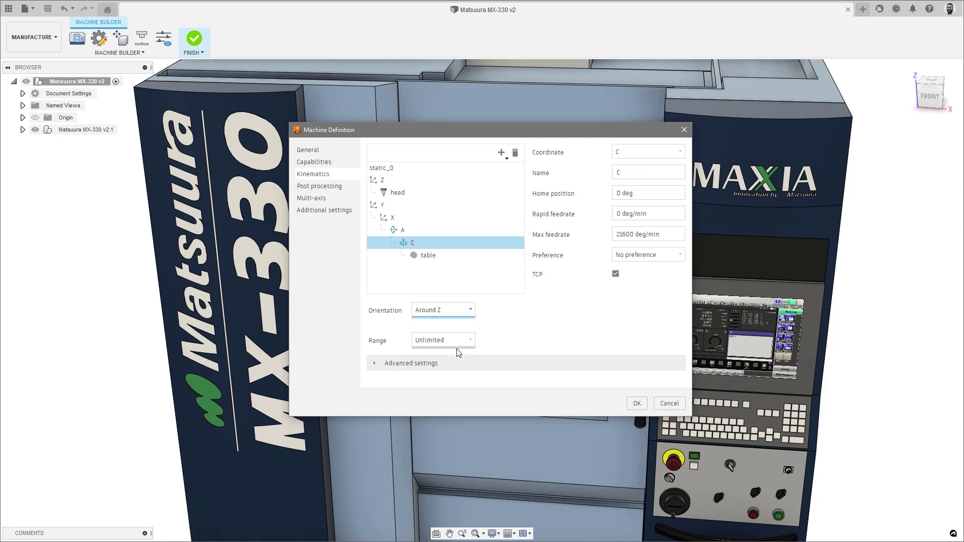
left_click(375, 363)
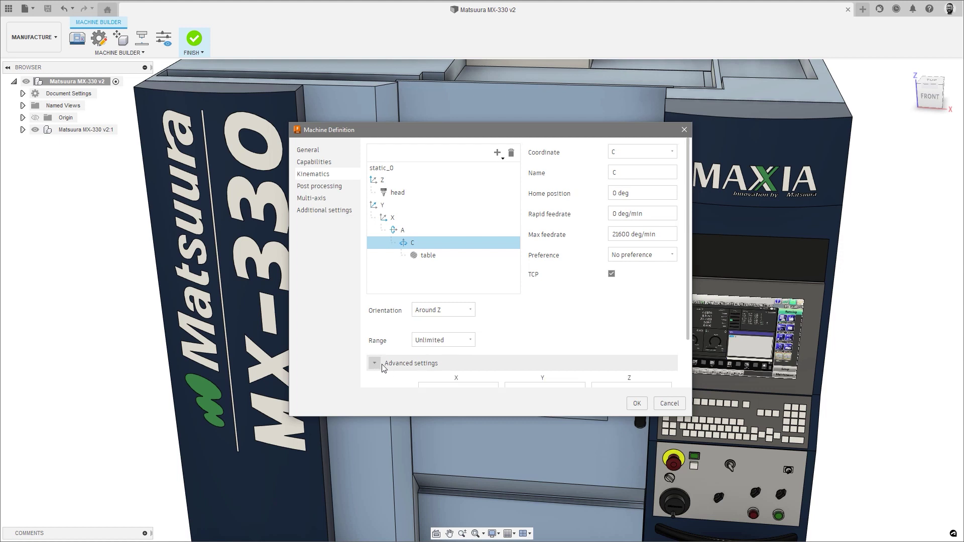
scroll(534, 353, "down", 2)
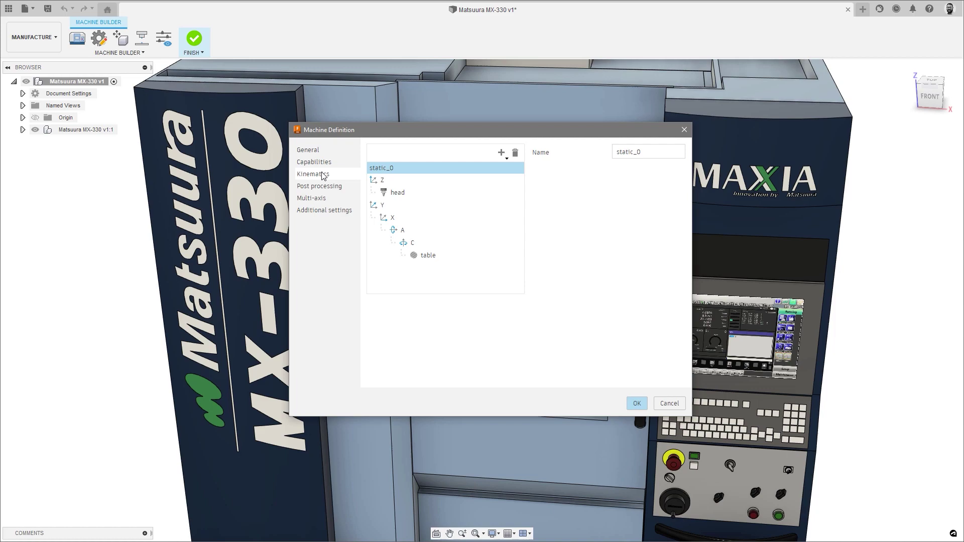
Add a static part beneath static_0 in the machine kinematics tree.
left_click(501, 153)
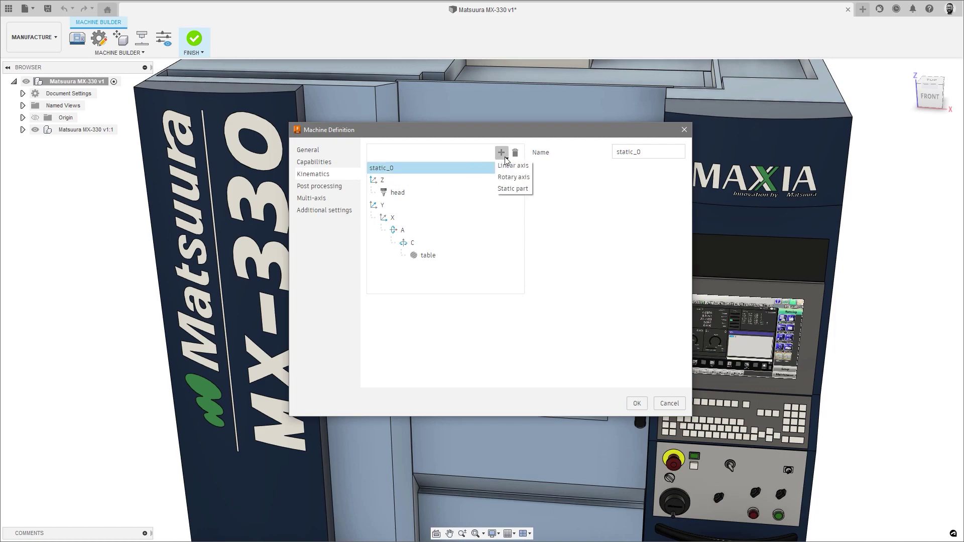
left_click(518, 188)
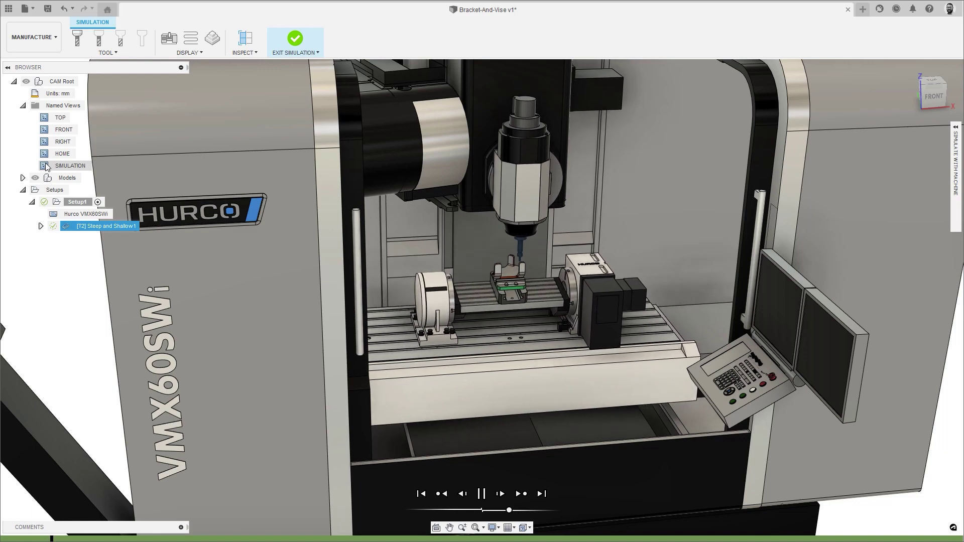
Restore the SIMULATION named view to watch the Hurco VMX60SWi machine simulation.
double_click(45, 166)
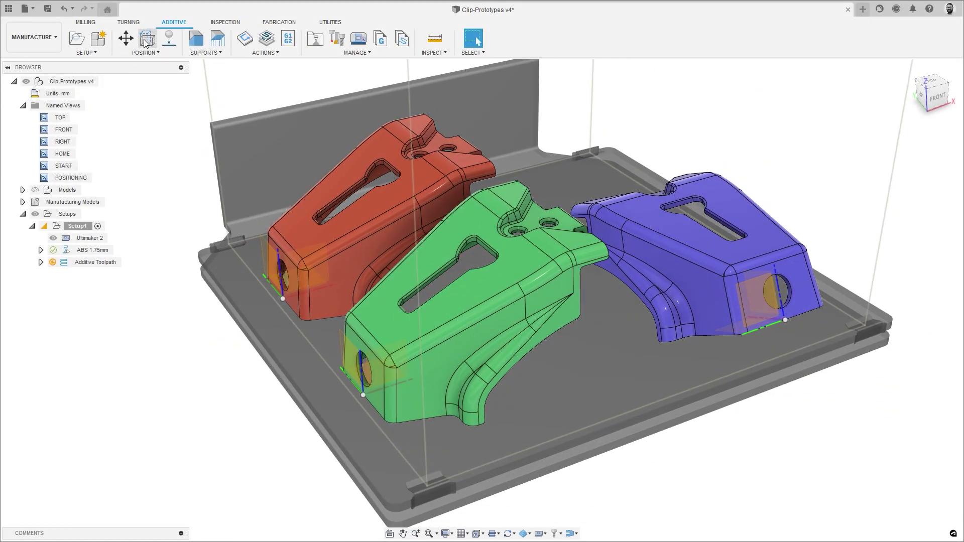
Minimize the build height of the red and green clips with a 3 mm platform clearance.
left_click(146, 43)
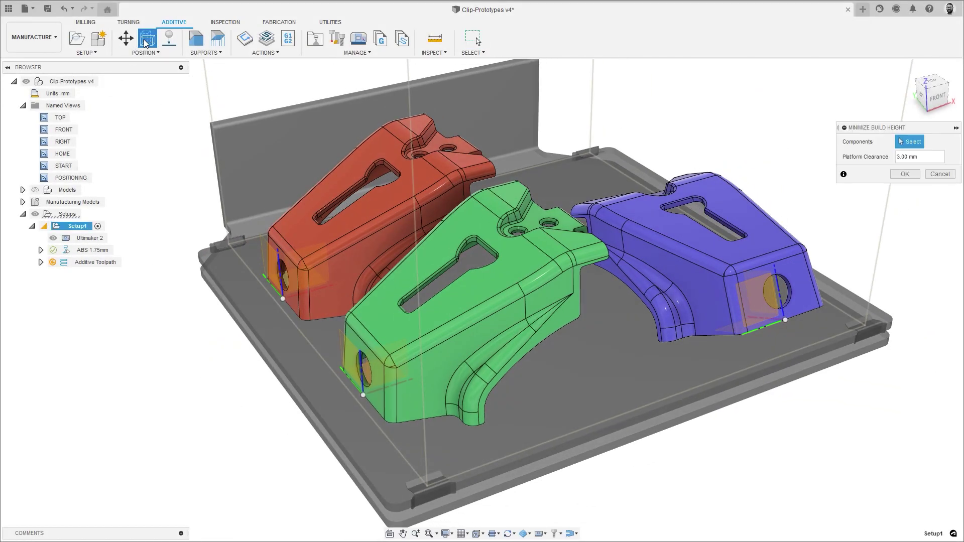
left_click(342, 233)
left_click(433, 324)
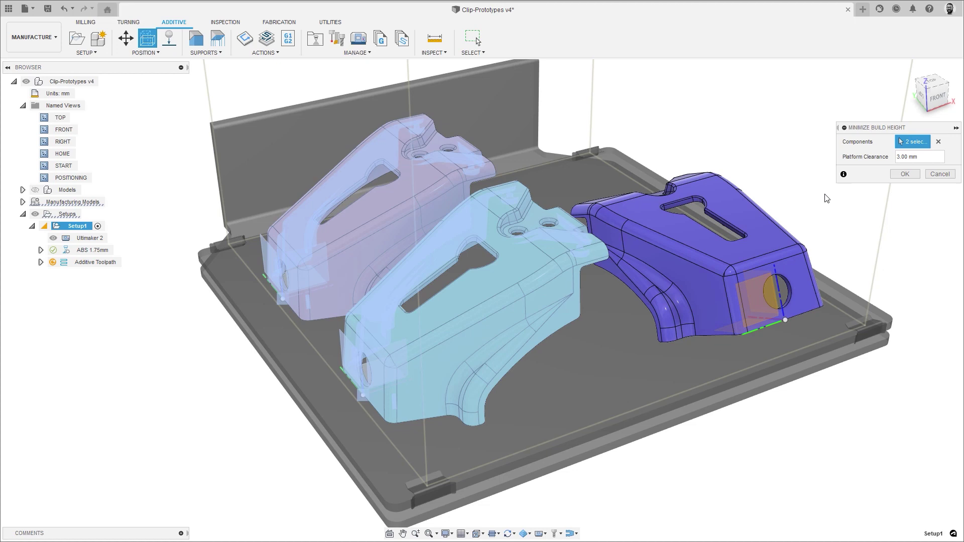
left_click(904, 175)
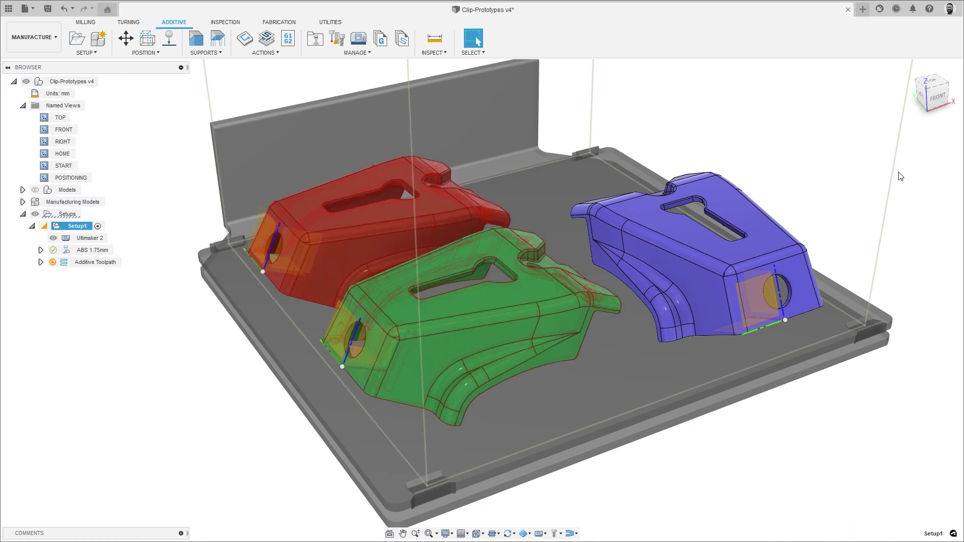
Move the green clip 15 mm in X using the machine coordinate system, viewed from the POSITIONING named view.
double_click(77, 179)
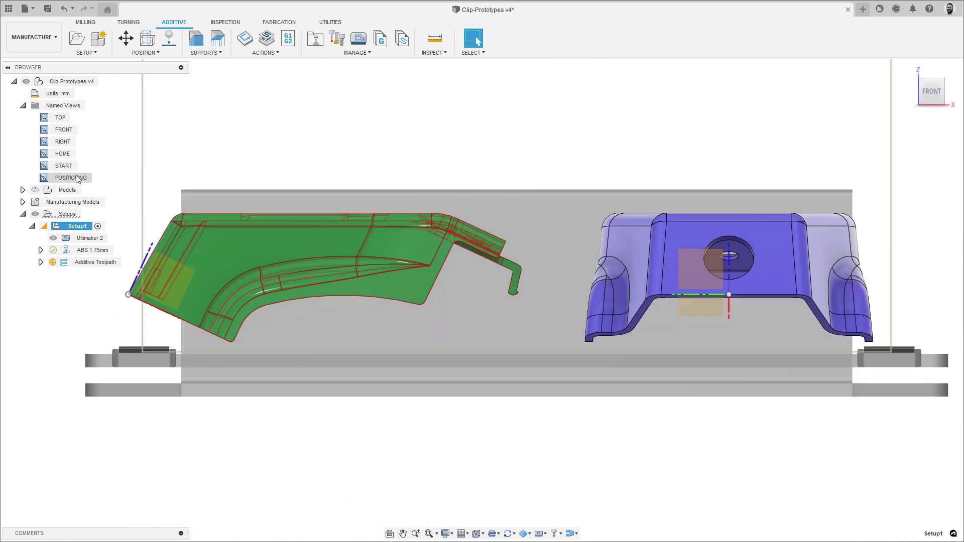
left_click(129, 39)
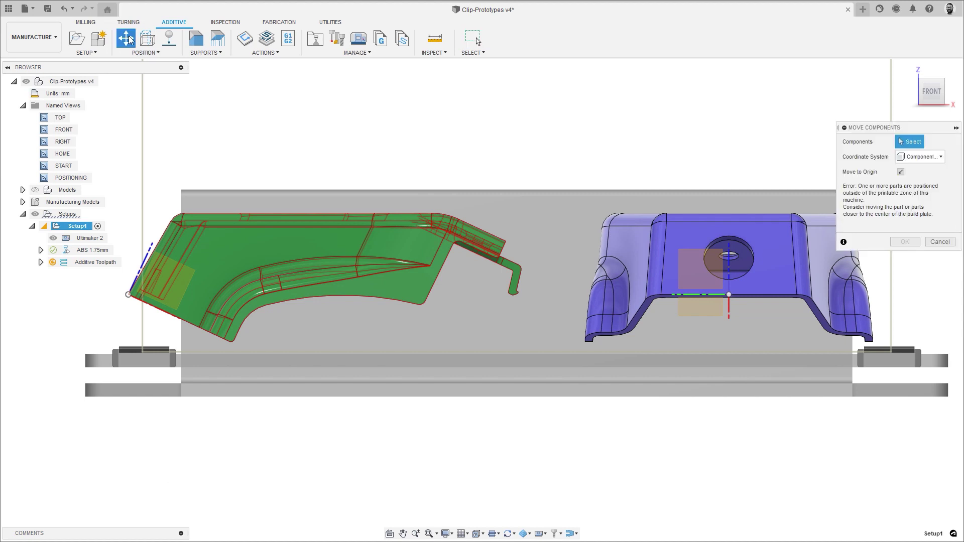
left_click(237, 251)
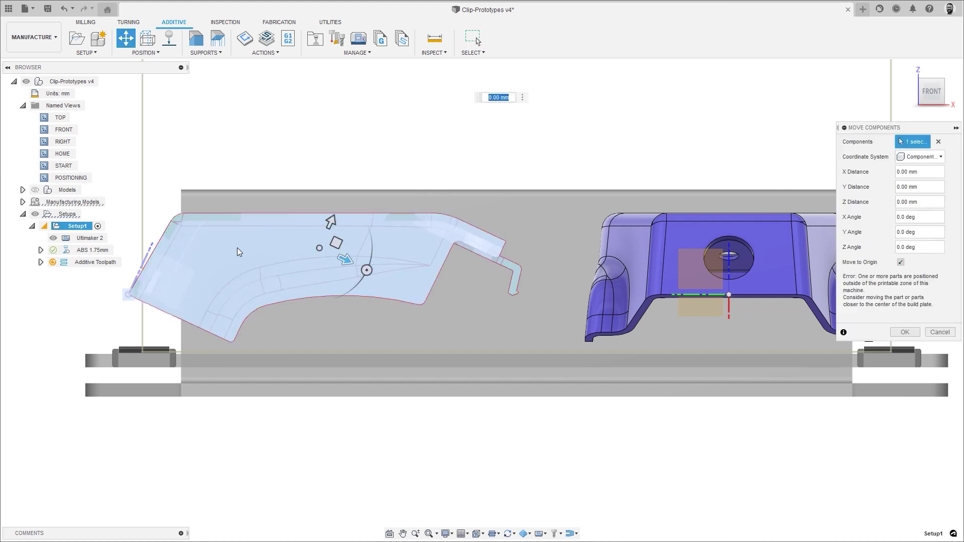
left_click_drag(237, 249, 336, 280)
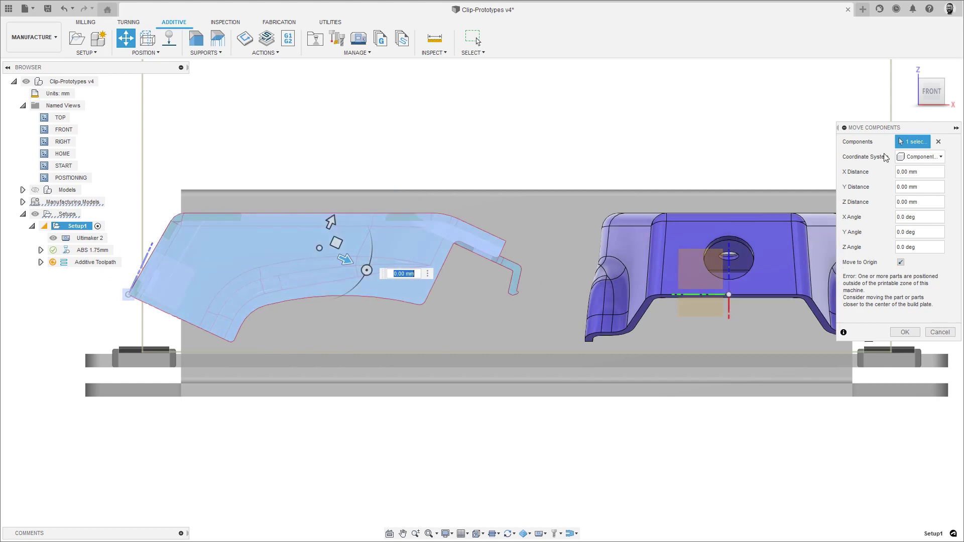
left_click(904, 158)
left_click(910, 181)
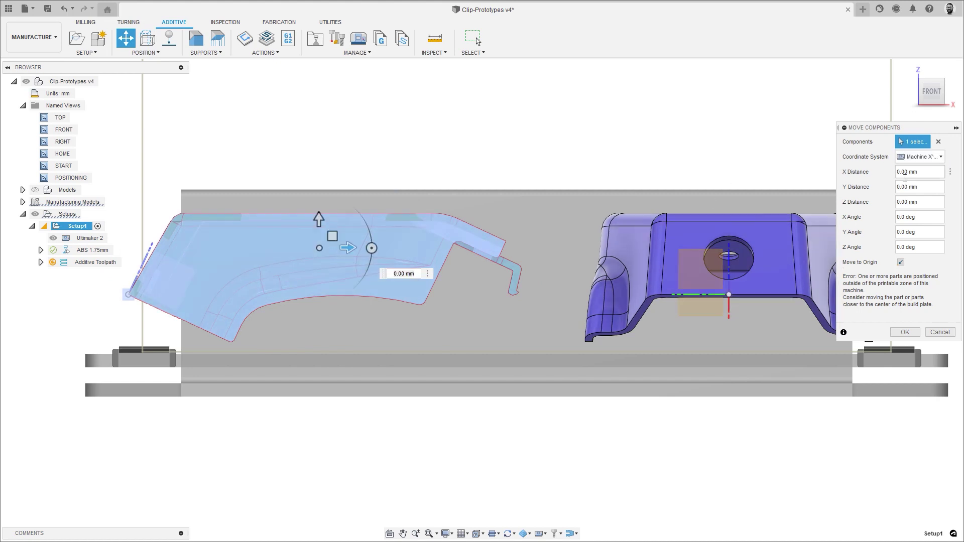
left_click_drag(349, 259, 399, 259)
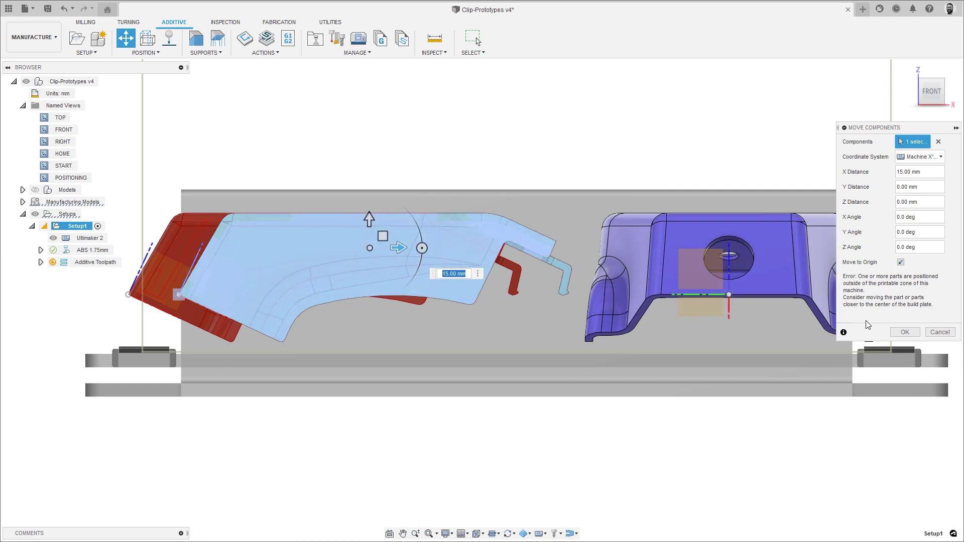
left_click(905, 333)
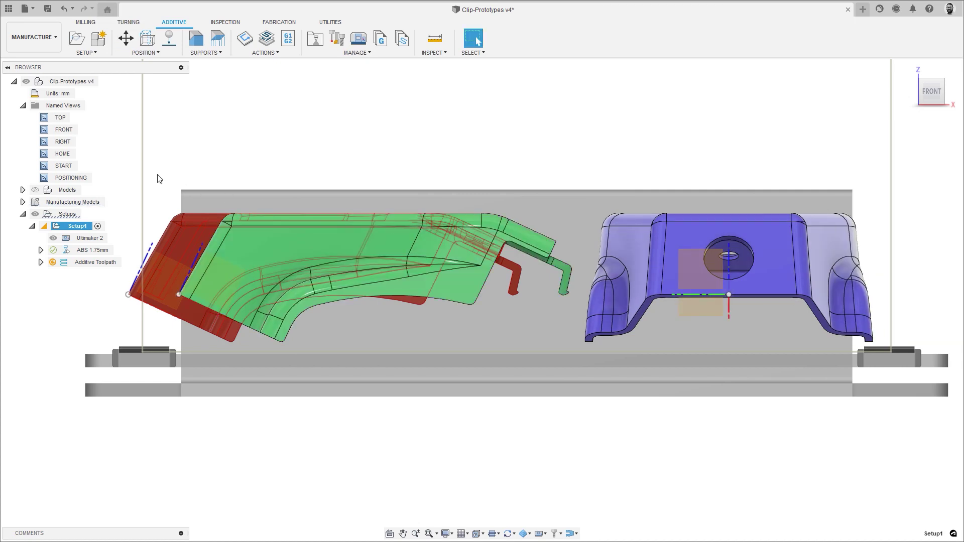
Turn the red clip around on the build plate and move it with an X distance of -30 mm, viewed from START.
double_click(69, 167)
left_click(125, 46)
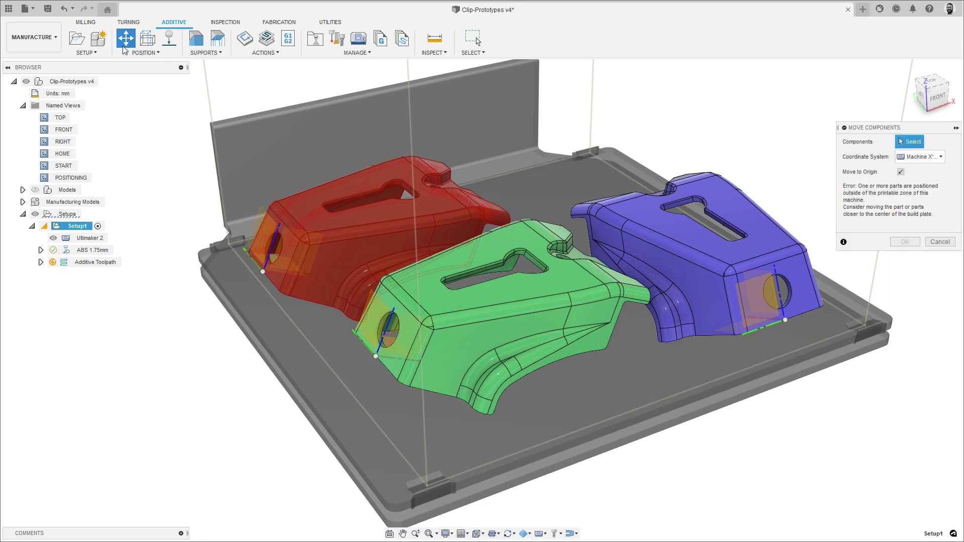
left_click(320, 203)
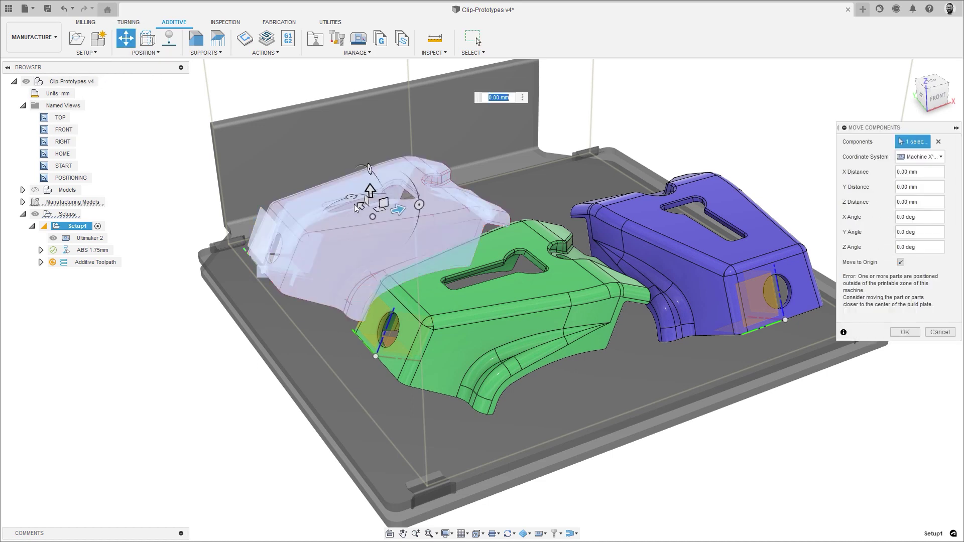
left_click_drag(358, 208, 415, 224)
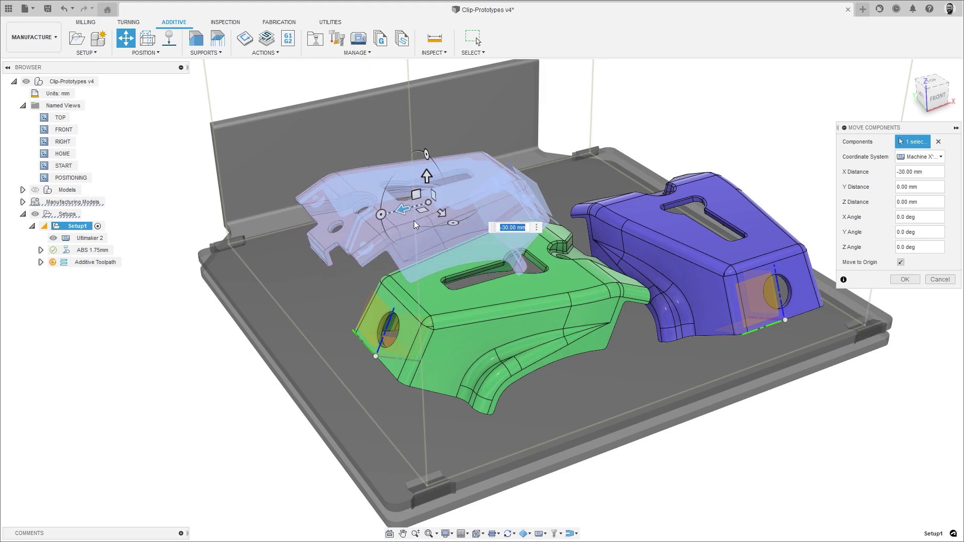
left_click(904, 280)
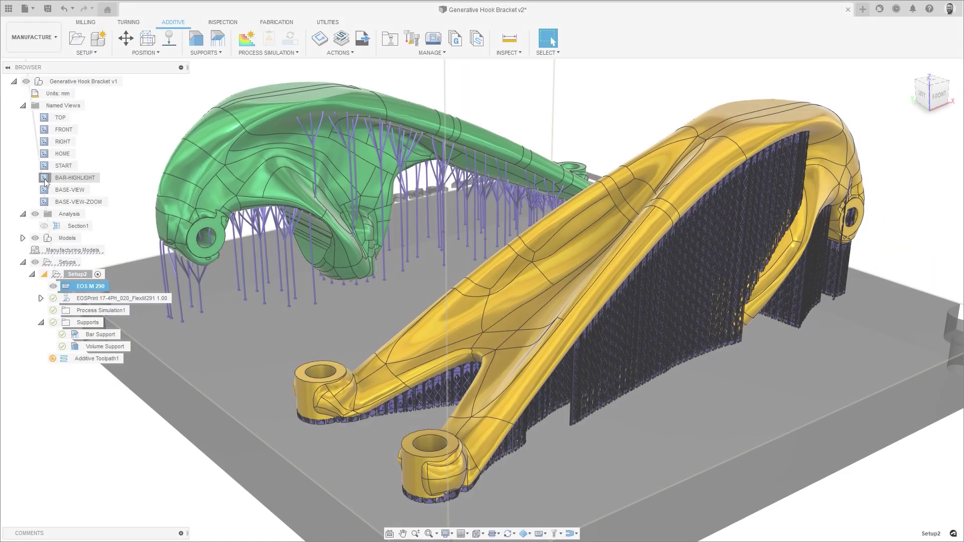
Examine the Bar Support on the green bracket from BAR-HIGHLIGHT and the Volume Support on the yellow bracket from START.
double_click(45, 179)
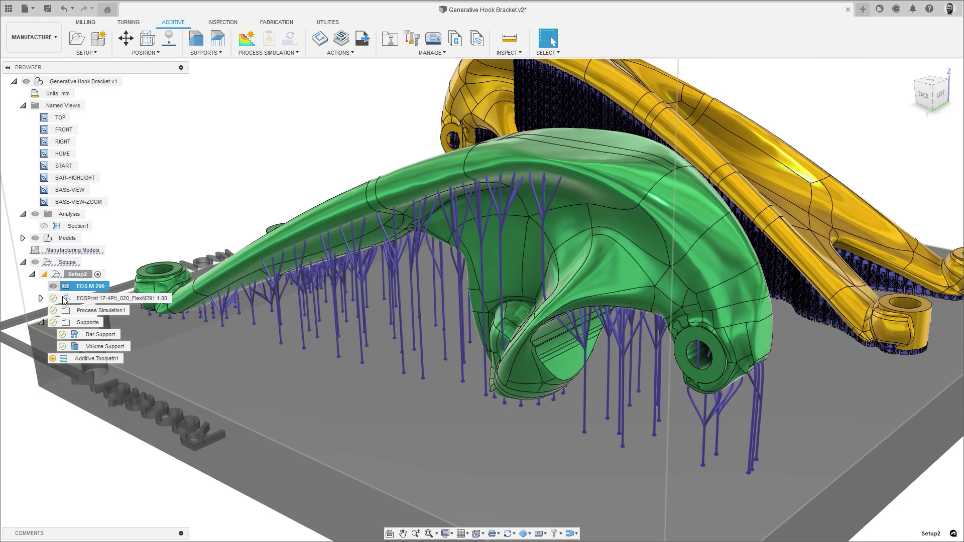
left_click(79, 334)
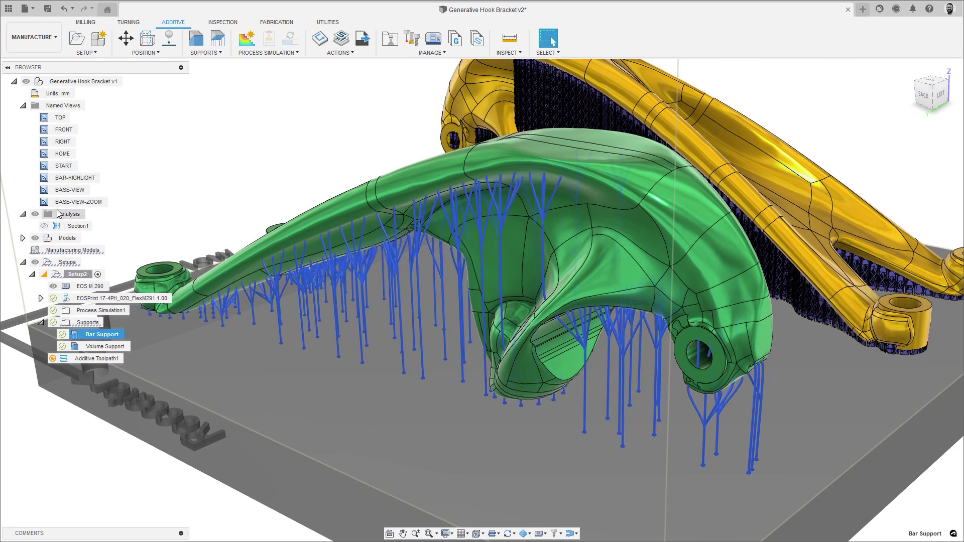
double_click(61, 165)
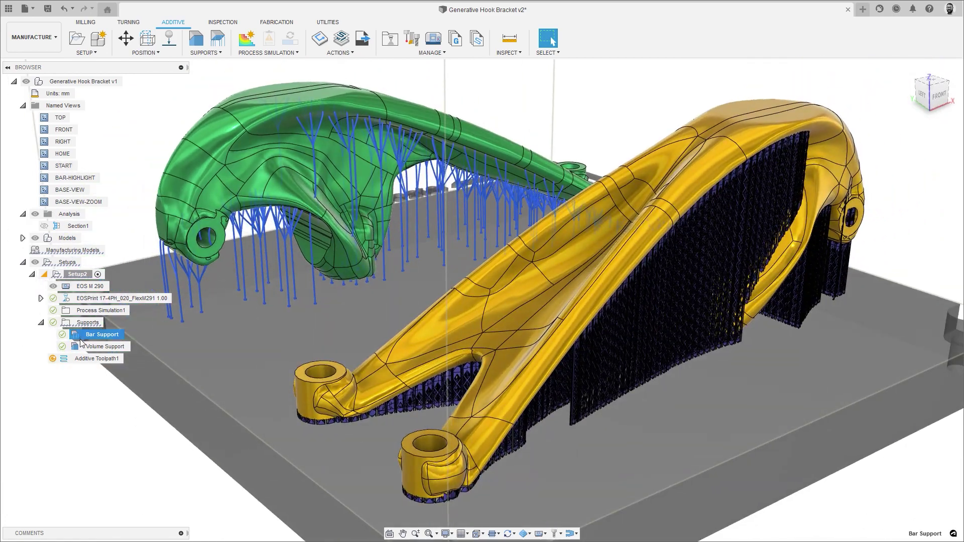
left_click(83, 346)
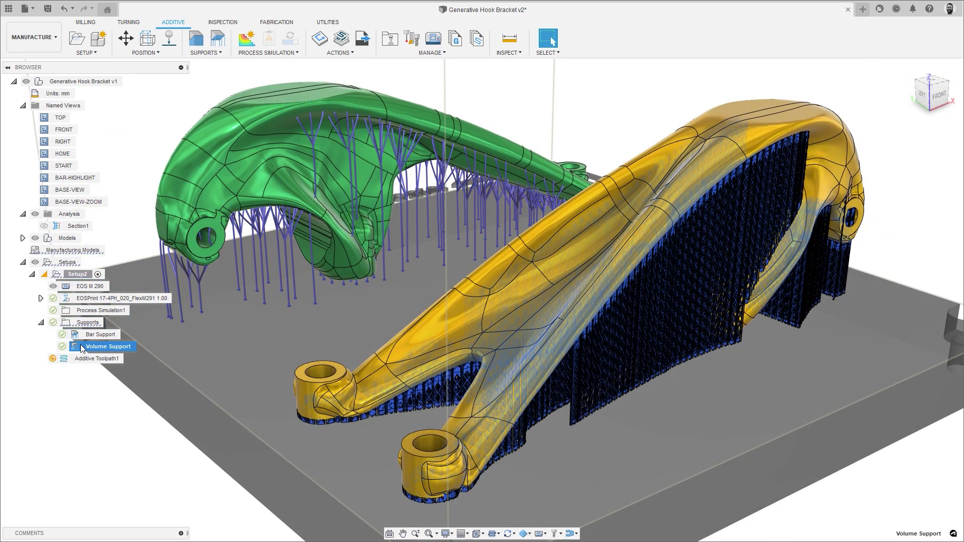
Examine the yellow bracket's volume support from BASE-VIEW and BASE-VIEW-ZOOM with the EOS M 290 machine hidden, and restore START and the machine.
left_click(66, 285)
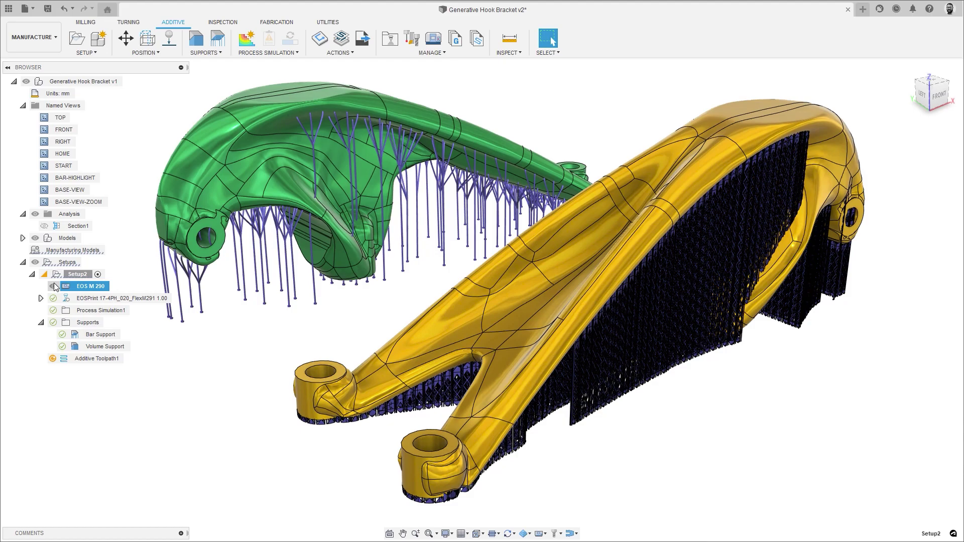
double_click(45, 192)
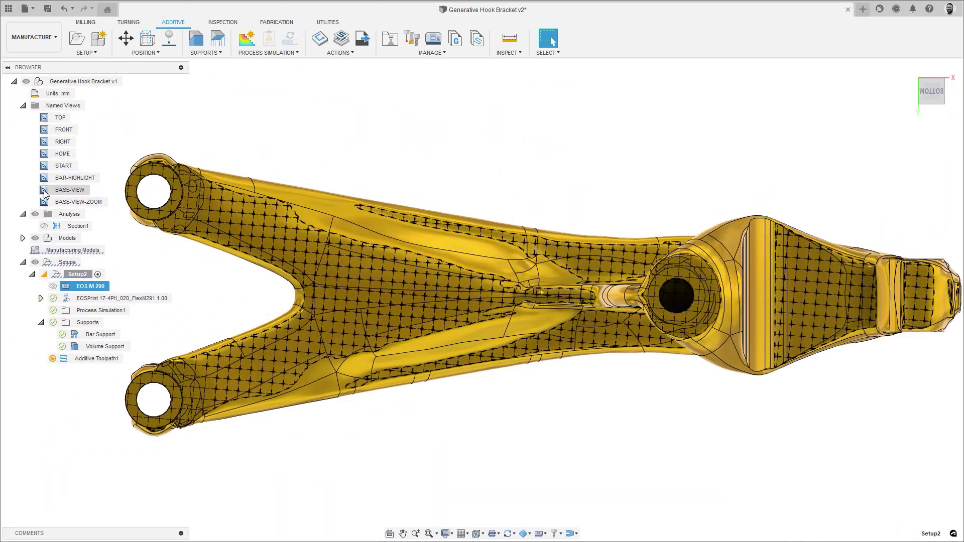
double_click(44, 202)
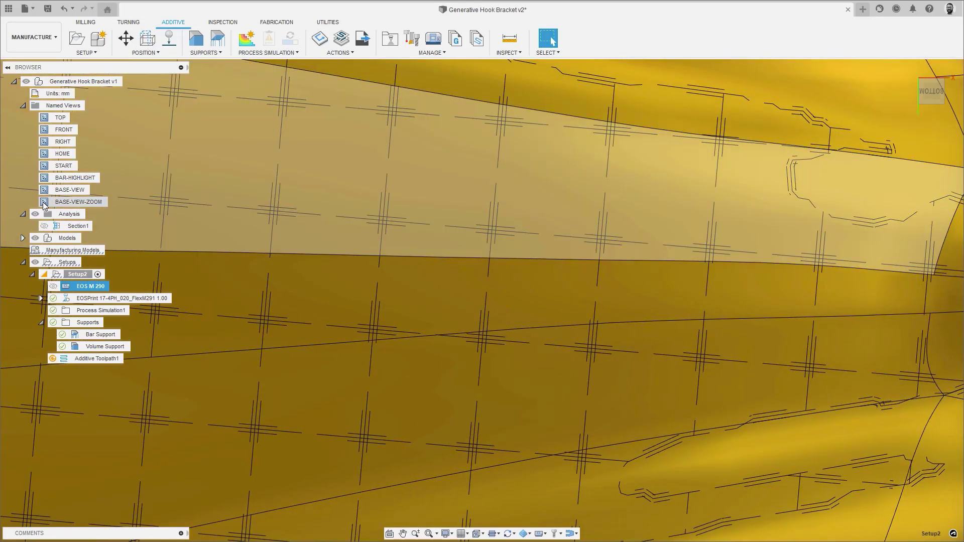
double_click(44, 166)
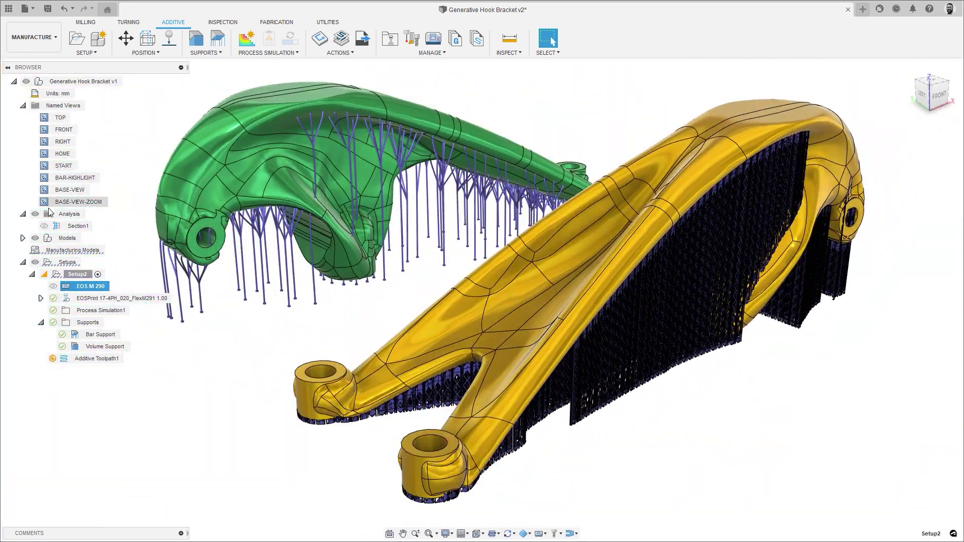
left_click(54, 286)
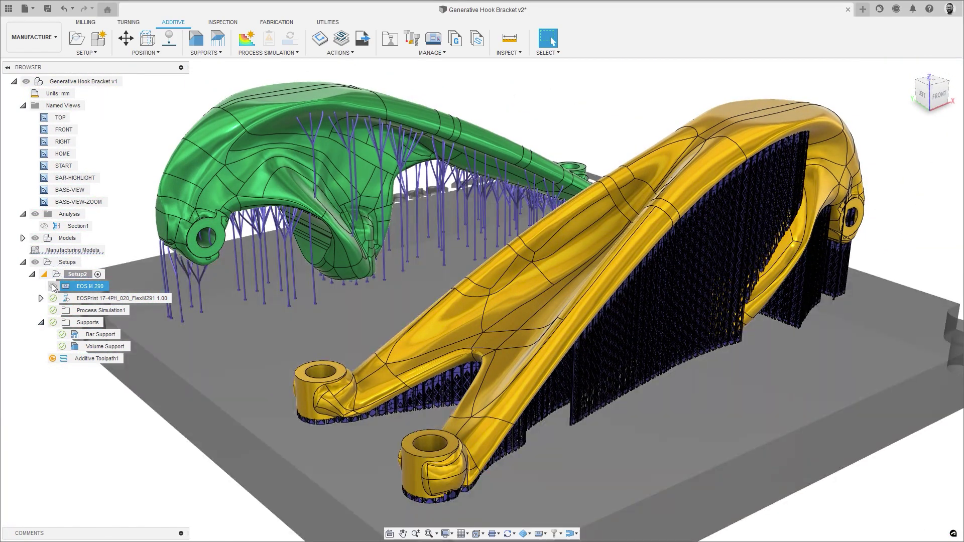
Show the Section1 analysis and move its cutting plane to a Y distance of 110 mm through the yellow bracket.
left_click(44, 226)
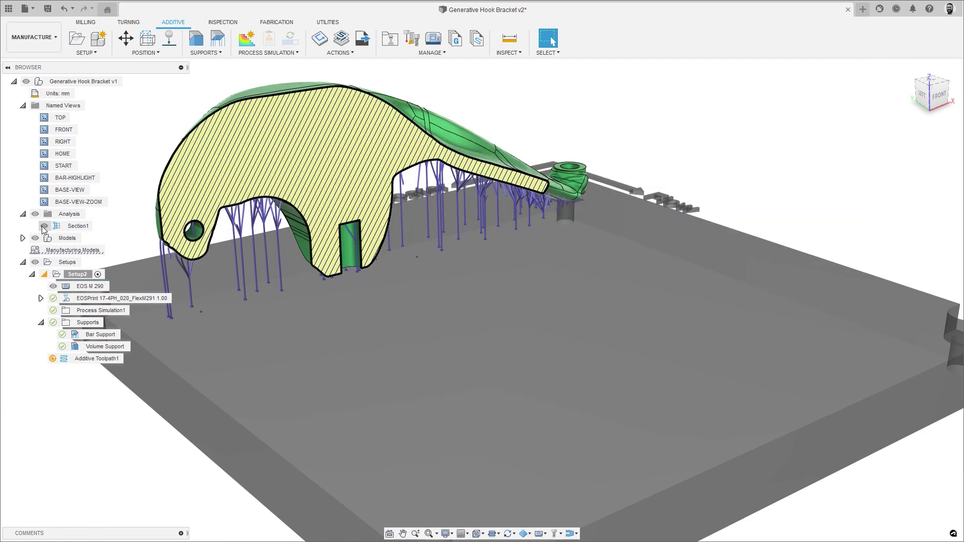
double_click(56, 227)
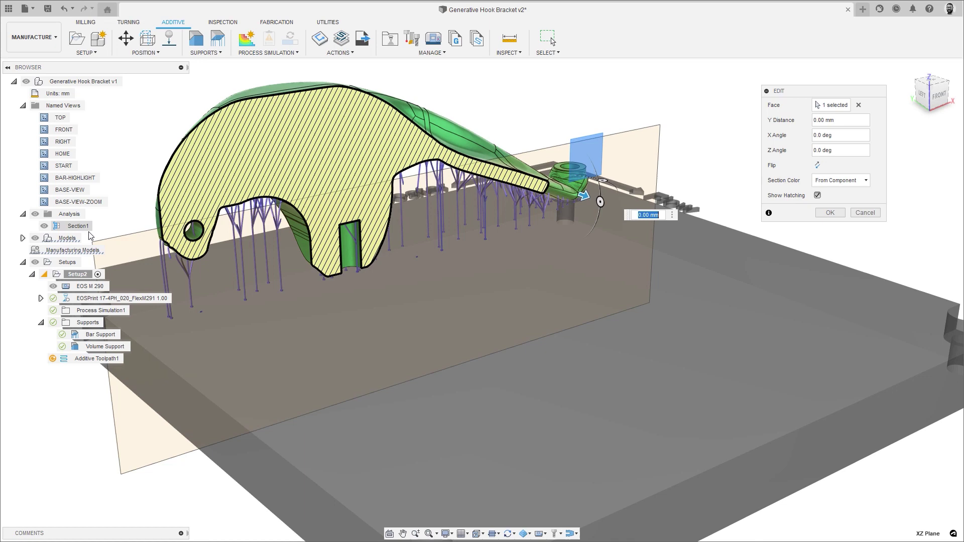
left_click_drag(586, 195, 782, 299)
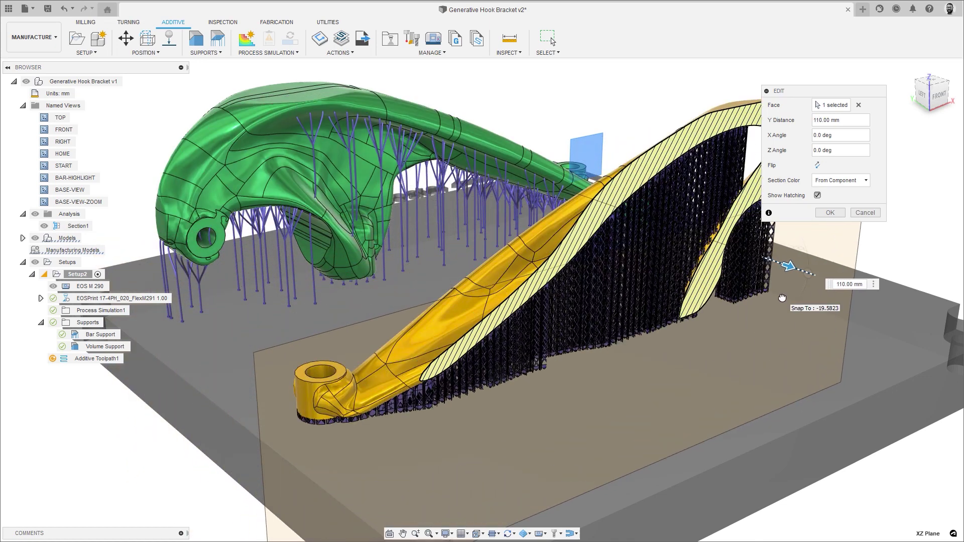
left_click(830, 213)
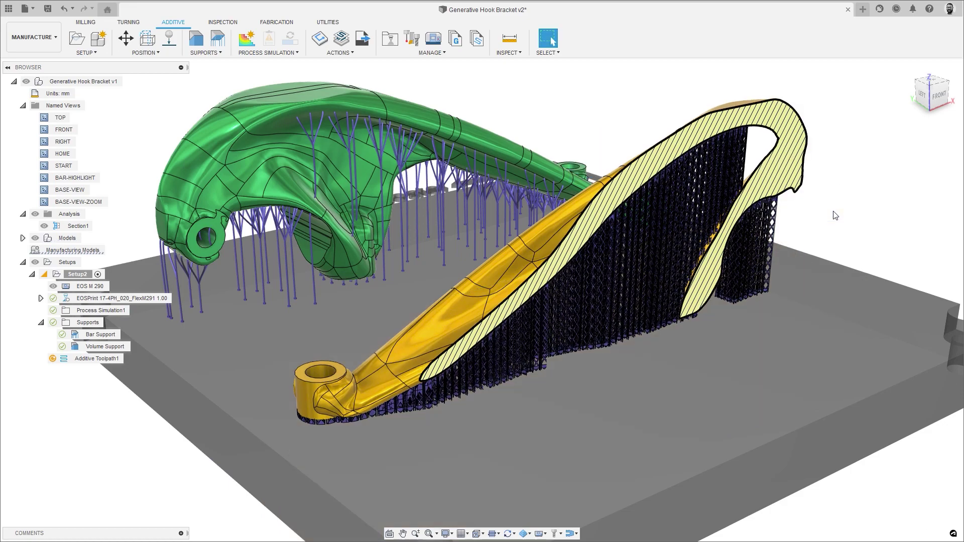
left_click(940, 100)
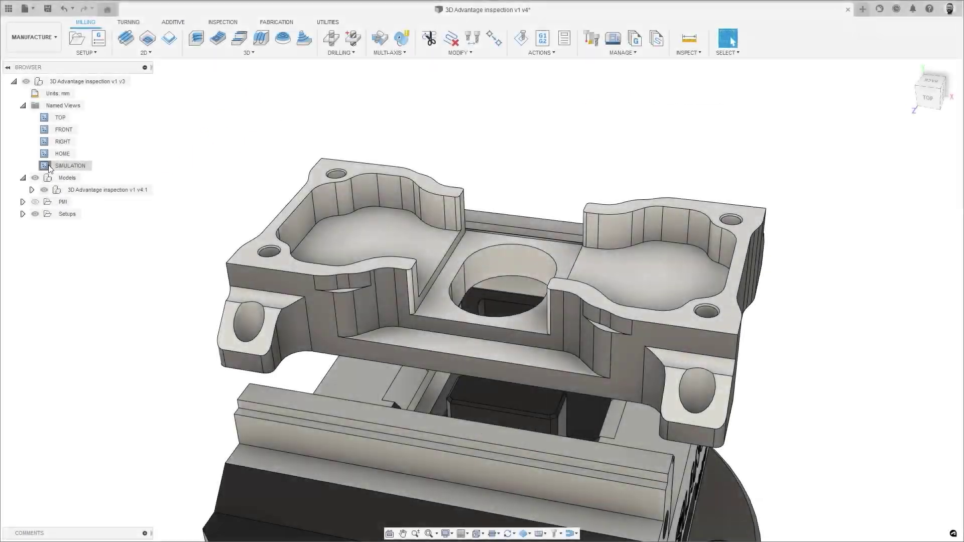
Create a manual distance inspection between the part's upper face and its parallel underside face, viewed from SIMULATION.
double_click(49, 166)
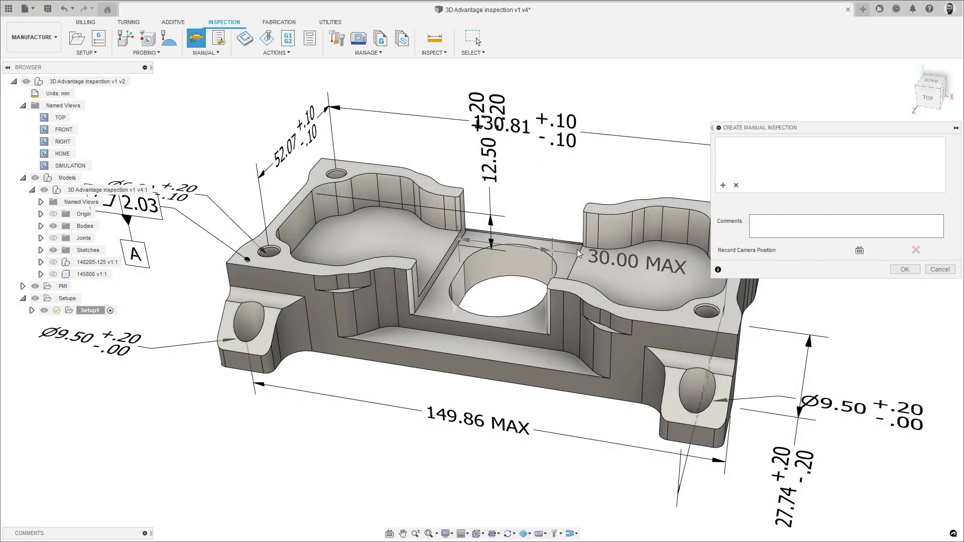
left_click(693, 320)
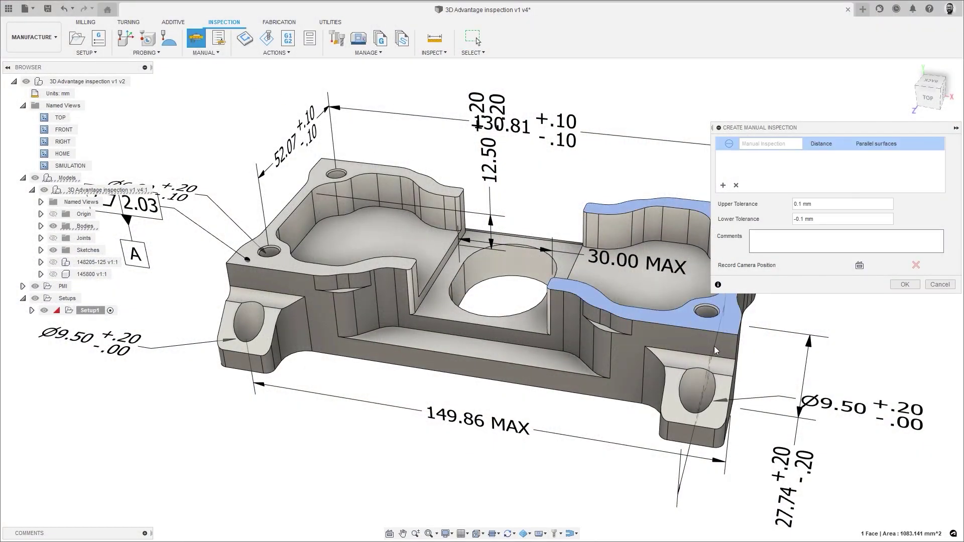
middle_click_drag(716, 350, 436, 195, "shift")
left_click(467, 259)
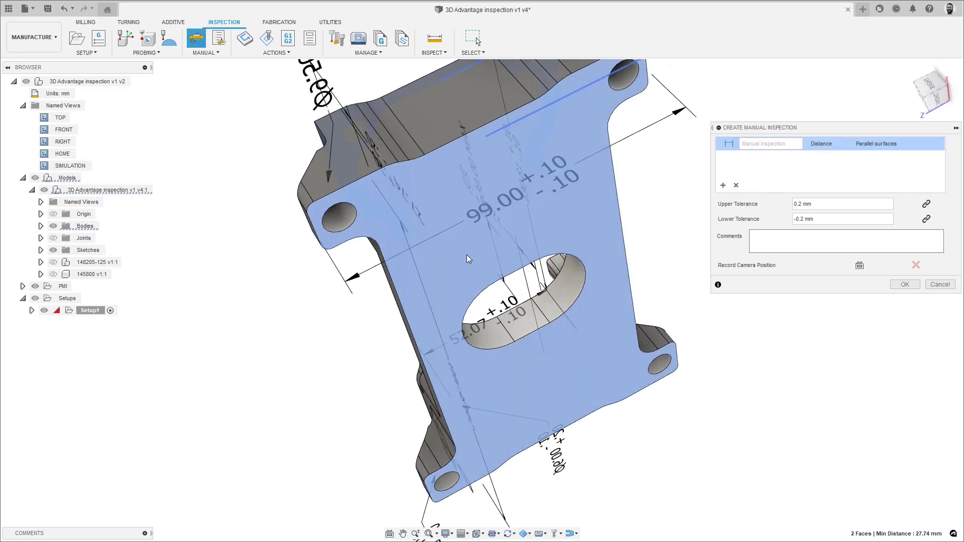
Record the measured result for Manual Inspection1 in a new inspection results folder, viewed from HOME.
double_click(42, 154)
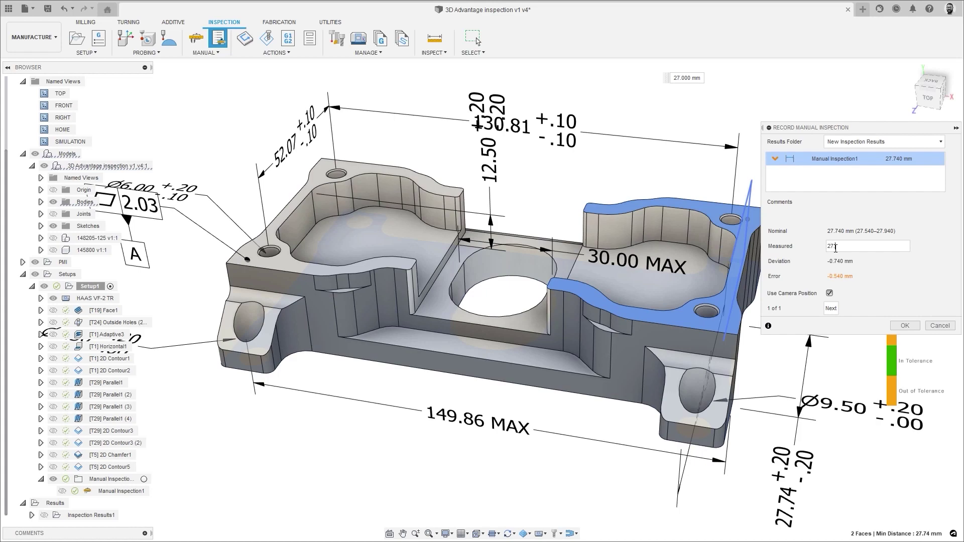
left_click(903, 326)
middle_click_drag(610, 346, 630, 352, "shift")
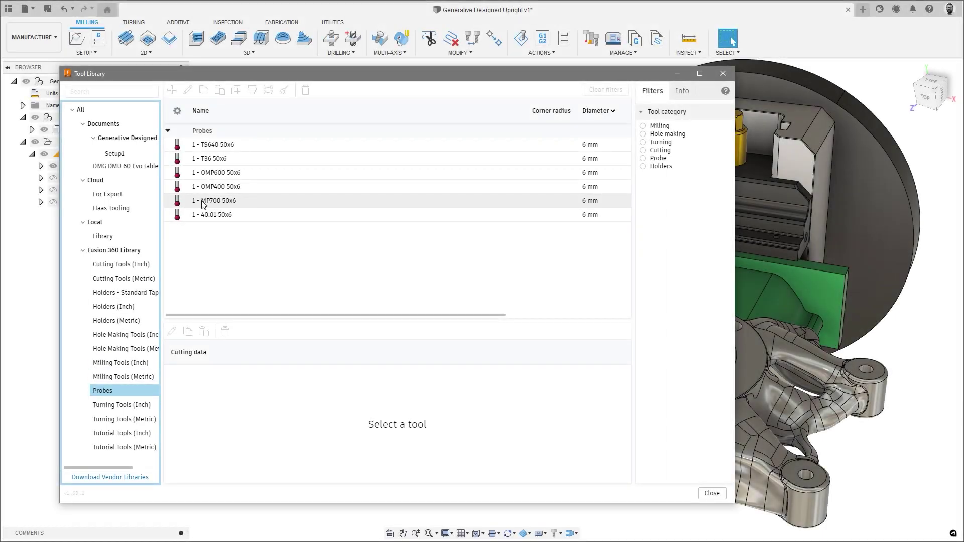
Copy the default preset of the MP700 50x6 library probe and paste it onto probe 6 in Setup1.
left_click(203, 201)
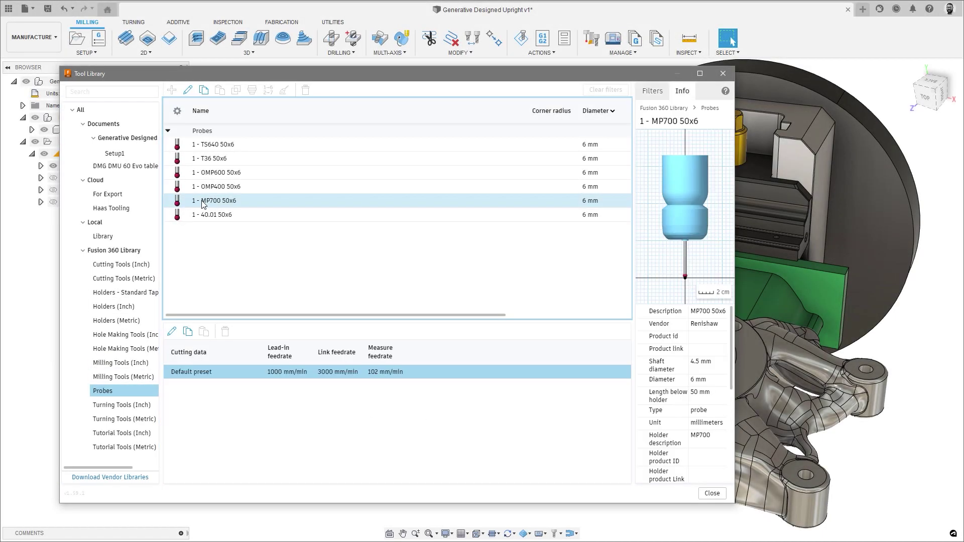
right_click(244, 373)
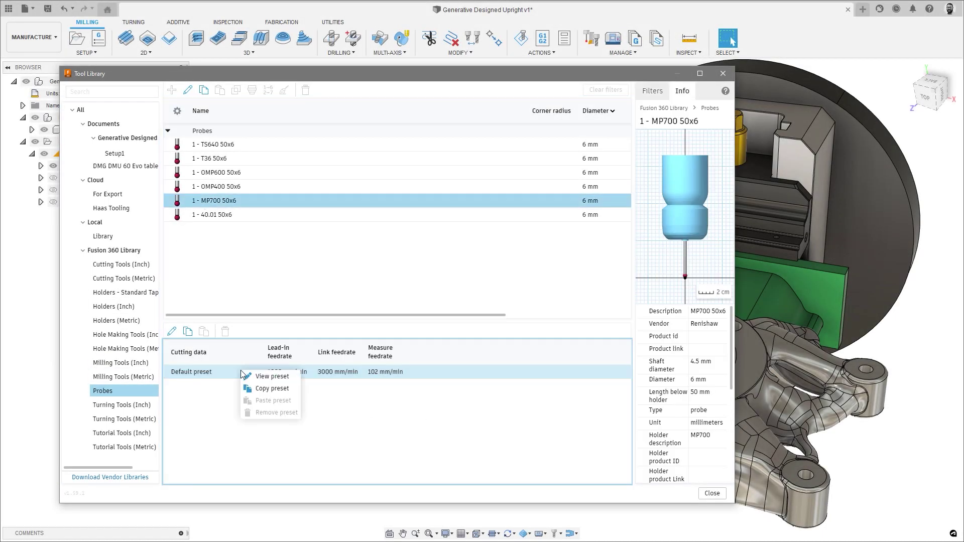
left_click(259, 390)
left_click(113, 154)
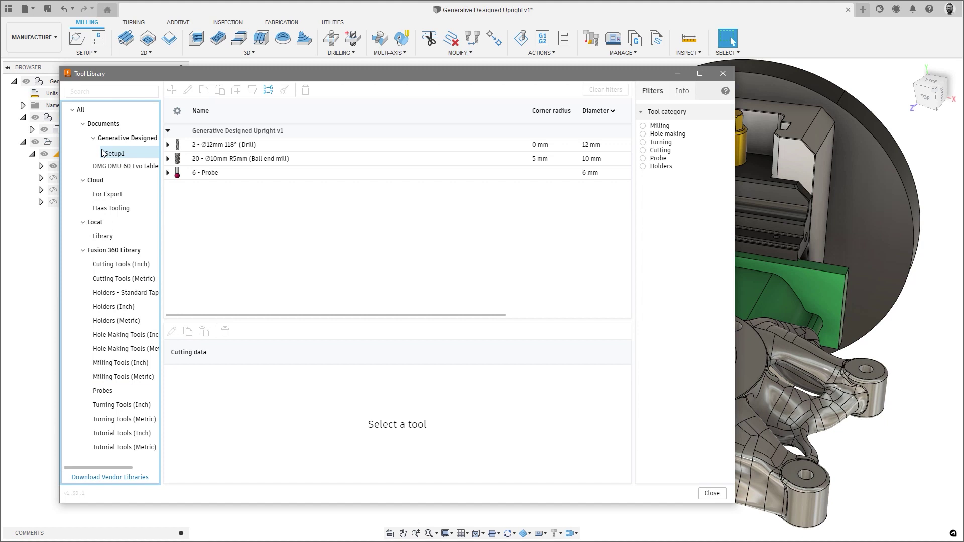
left_click(184, 172)
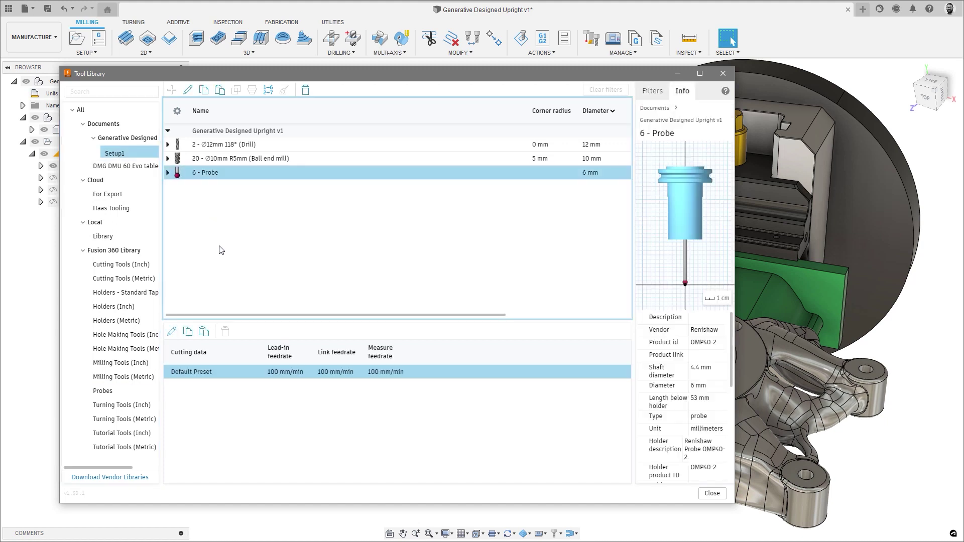
right_click(275, 372)
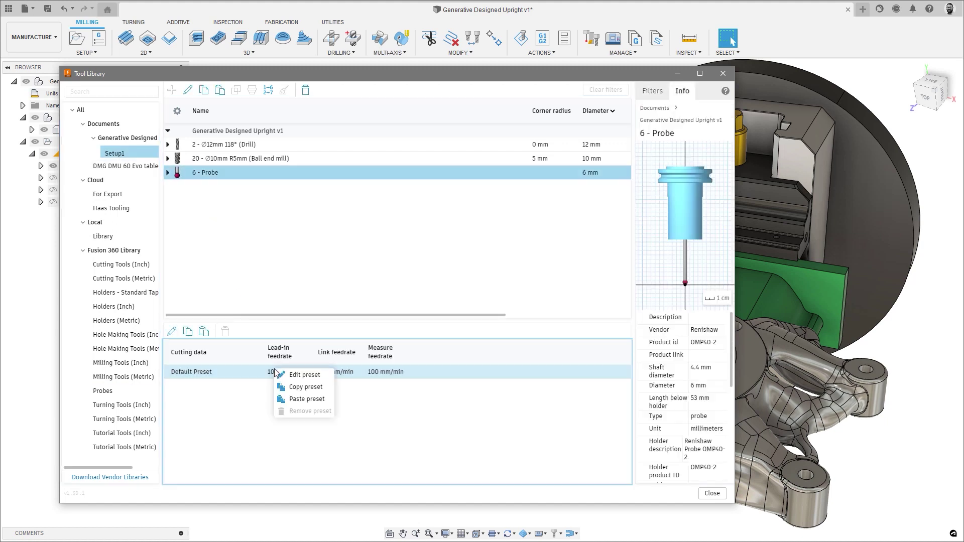
left_click(302, 398)
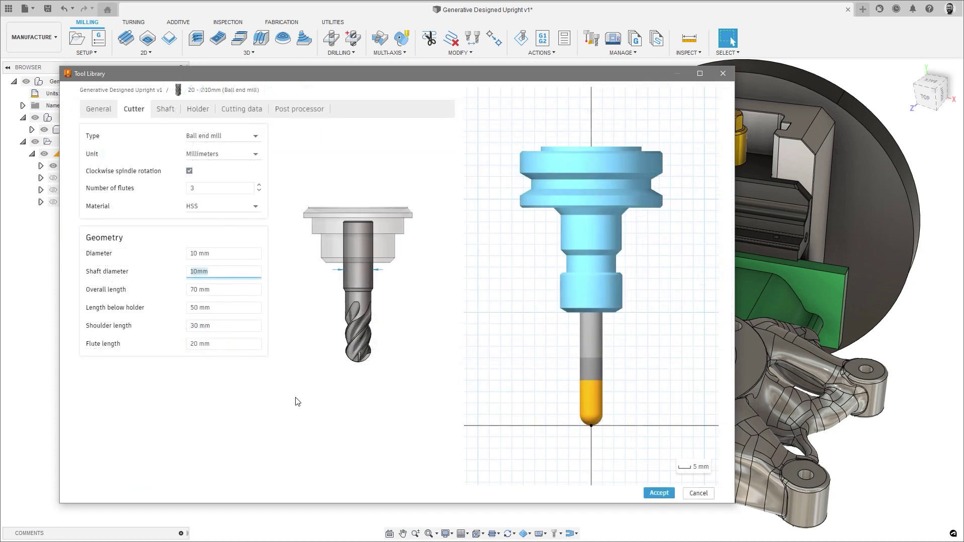
Set the shaft diameter of the 10 mm ball end mill to the expression tool_diameter.
type("too")
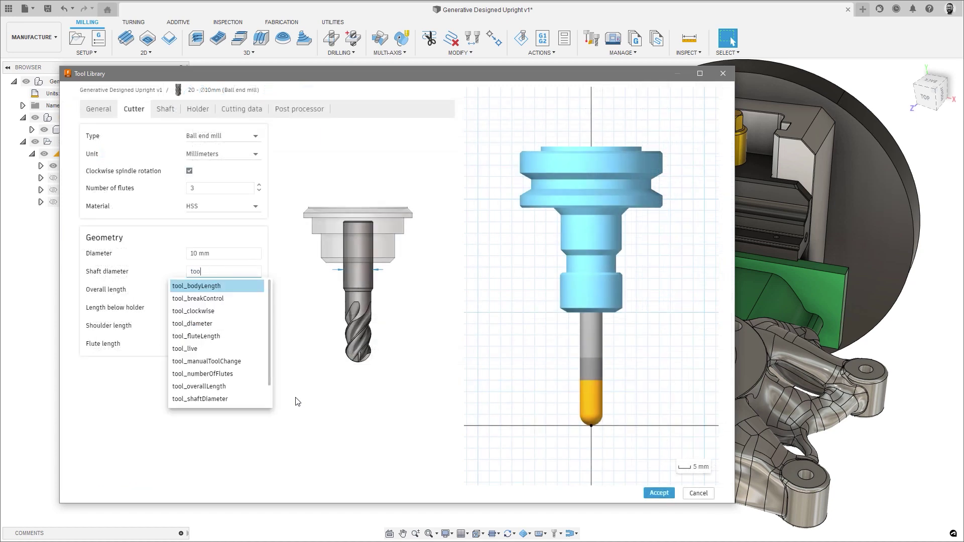
key("Down")
key("Down")
key("Down")
key("Down")
key("Up")
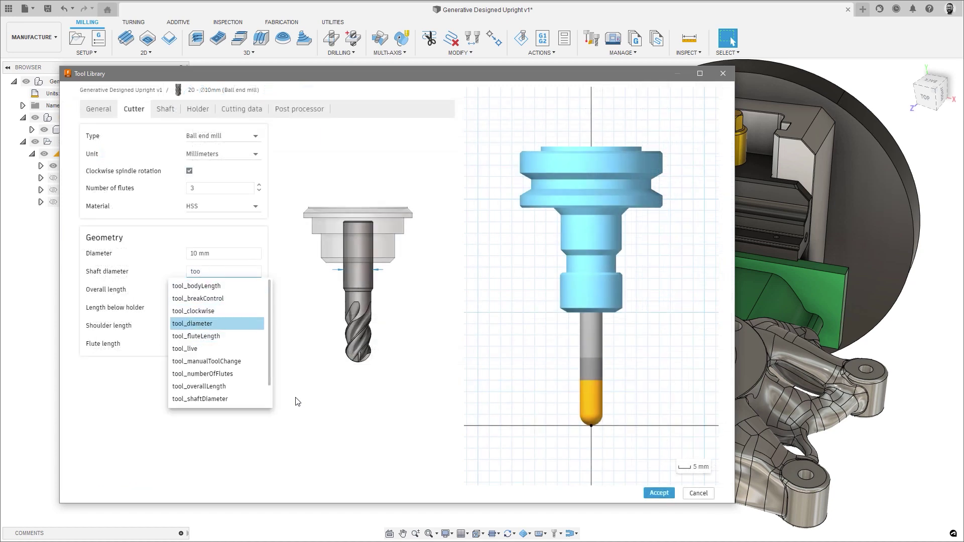
type("oo")
key("Return")
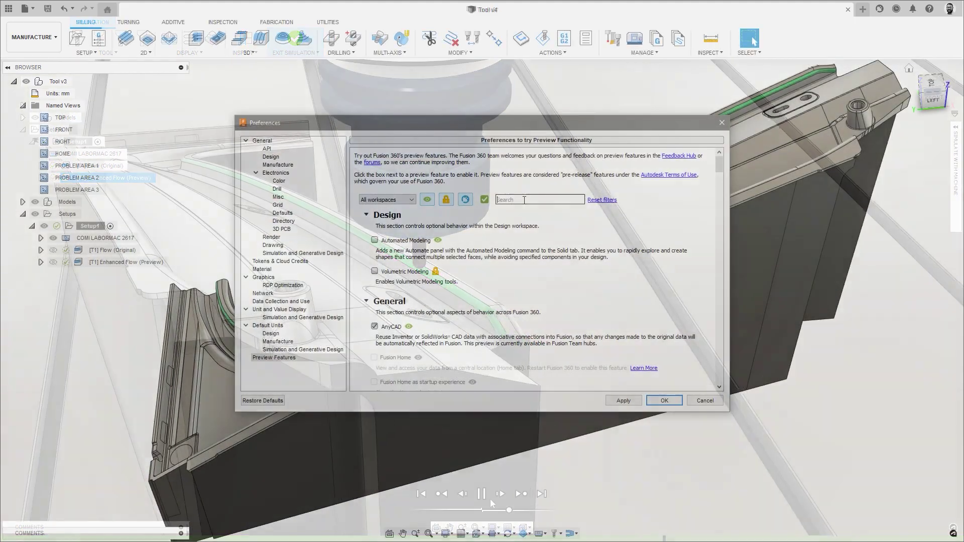
Filter the preview features by "Flow", enable the Enhanced Flow strategy, and list the 3D milling strategies.
type("Flow")
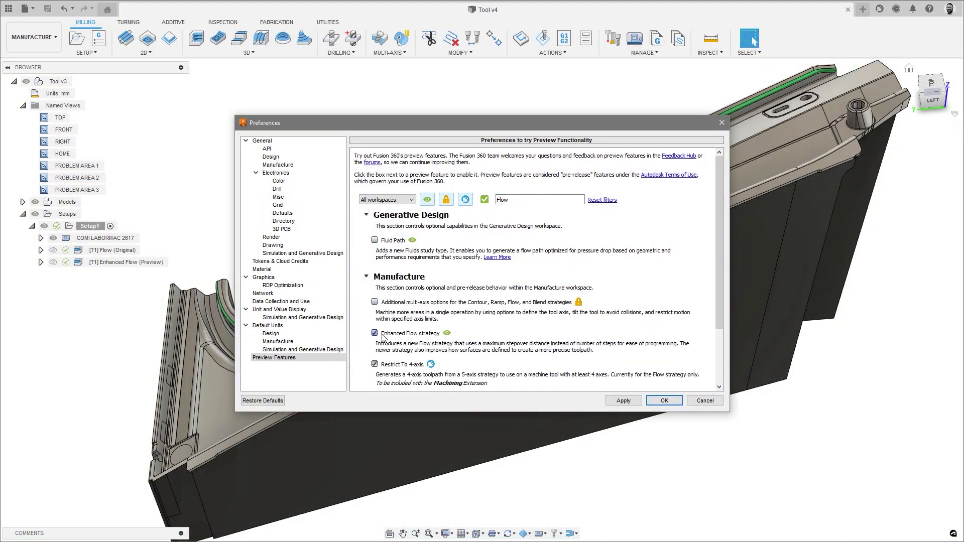
left_click(664, 401)
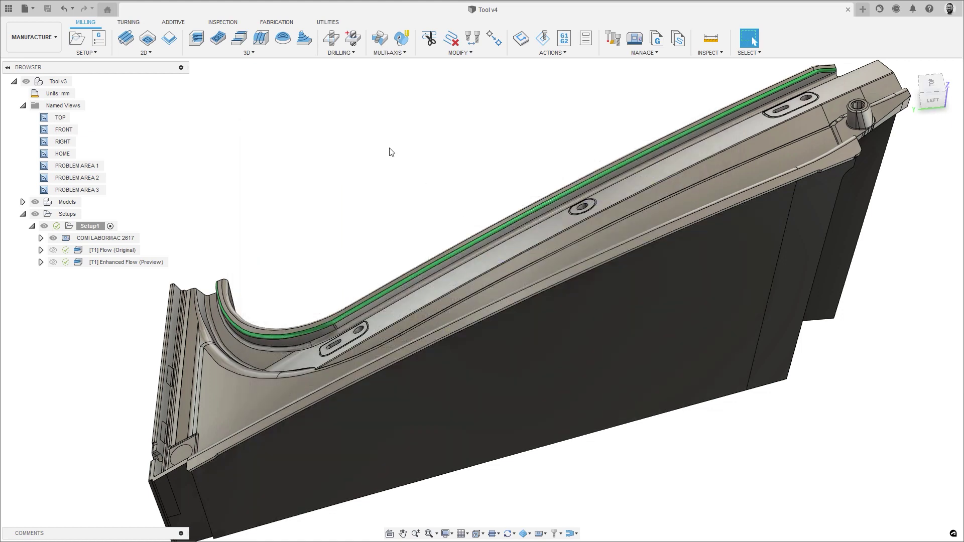
left_click(254, 55)
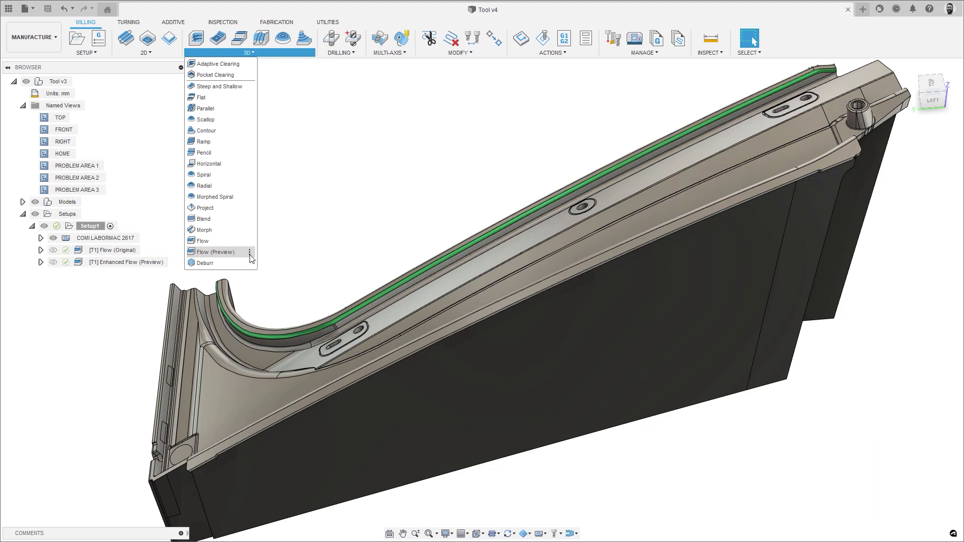
Examine the Flow (Original) toolpath from PROBLEM AREA 1, 2 and 3, and return to HOME for the Enhanced Flow (Preview) toolpath.
double_click(47, 168)
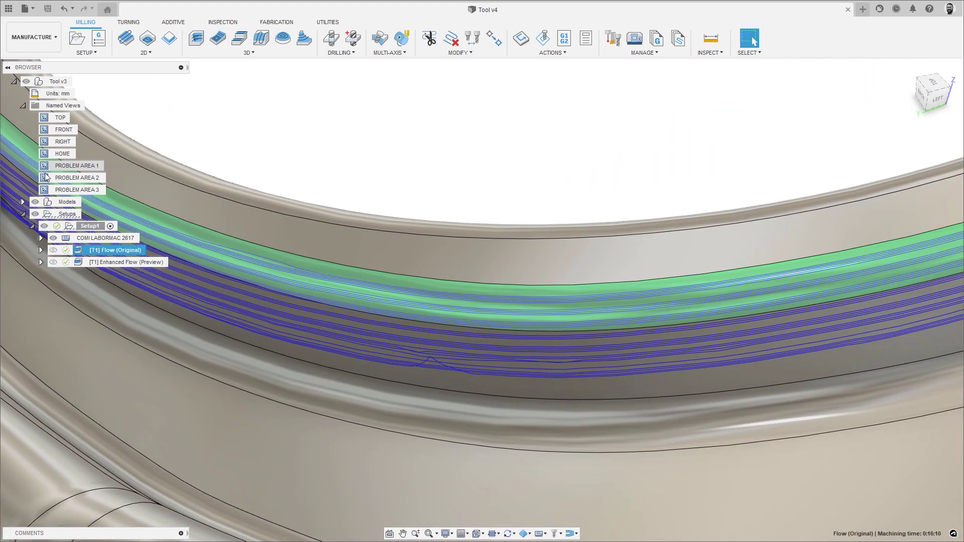
double_click(46, 177)
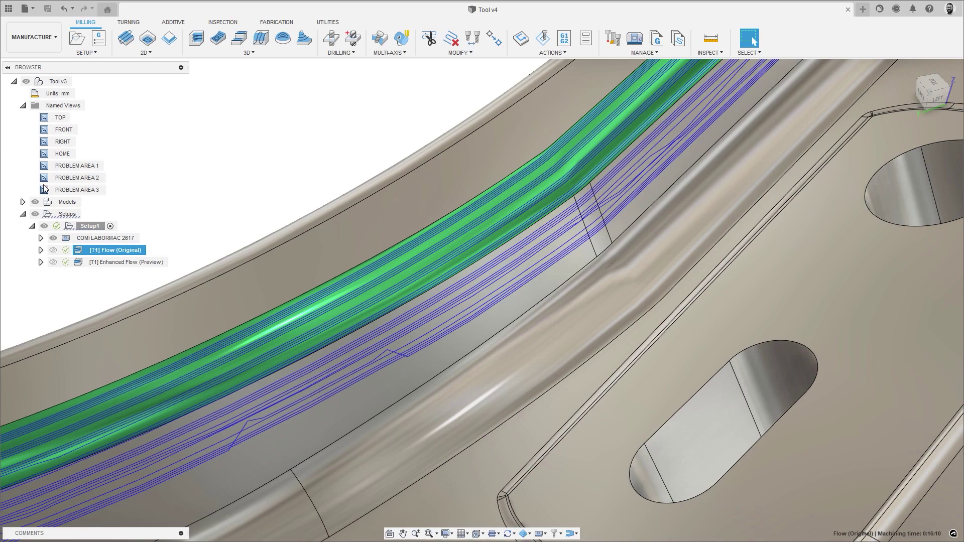
double_click(44, 190)
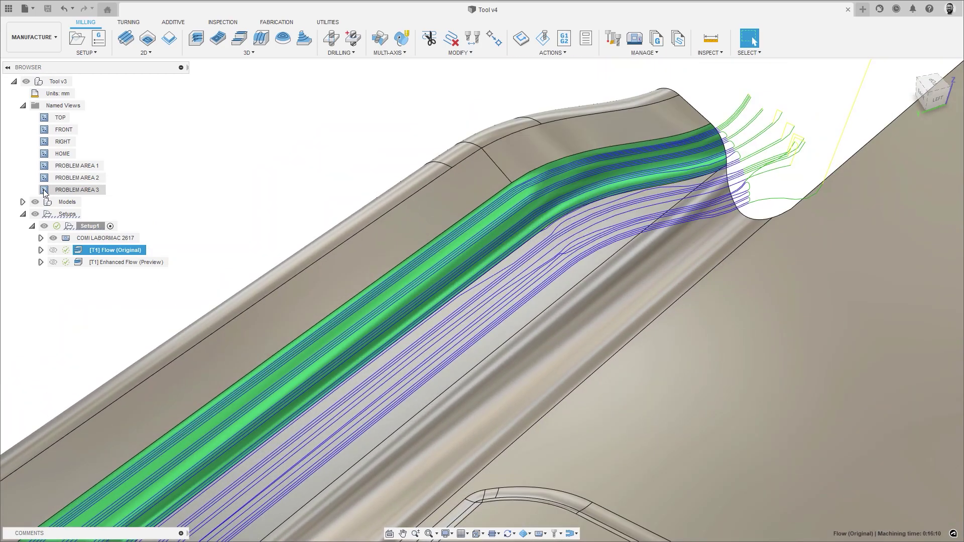
double_click(44, 156)
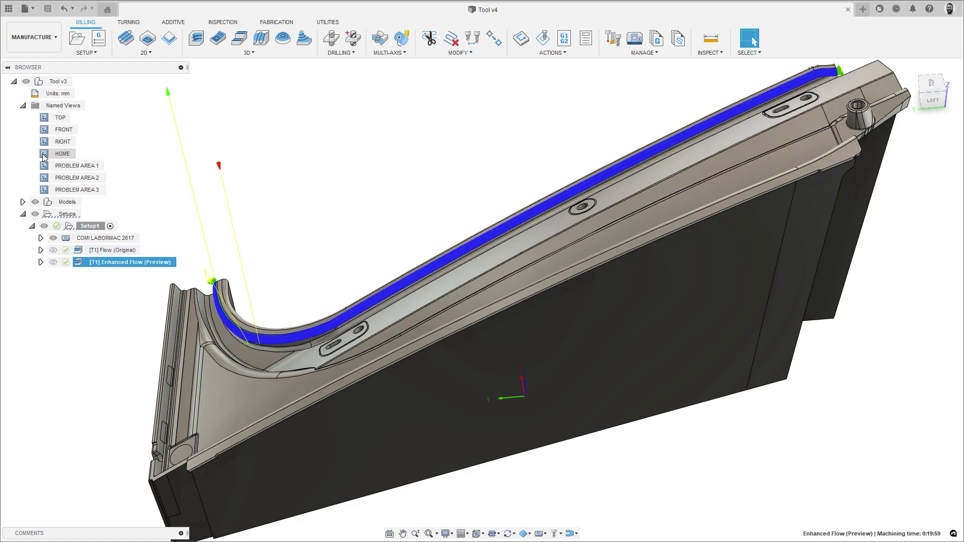
Examine the Enhanced Flow (Preview) toolpath from PROBLEM AREA 1, 2 and 3, and return to the HOME view.
double_click(44, 166)
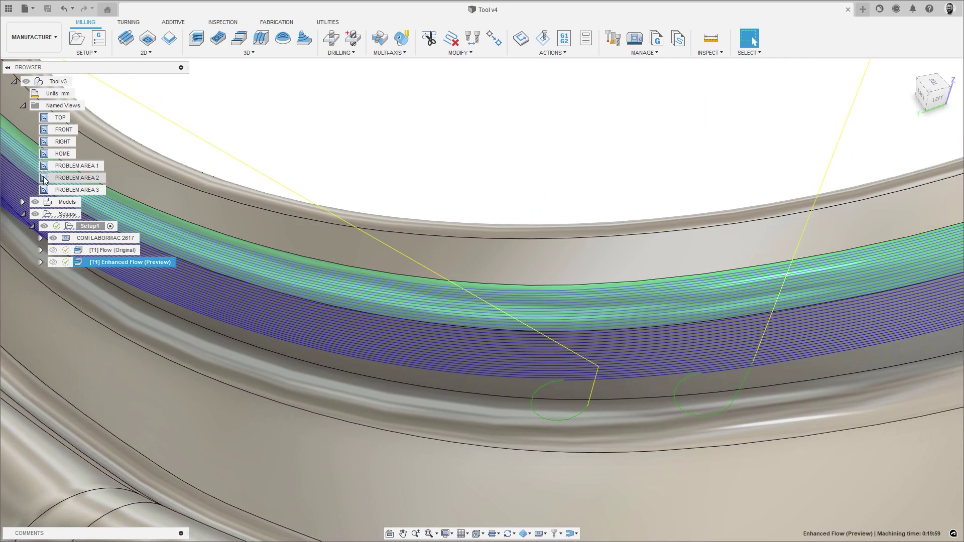
double_click(44, 178)
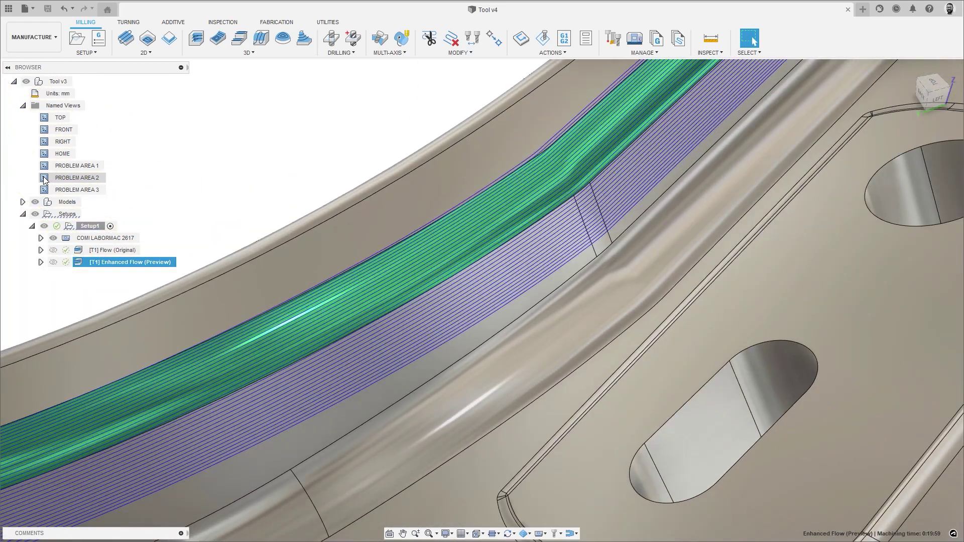
double_click(44, 190)
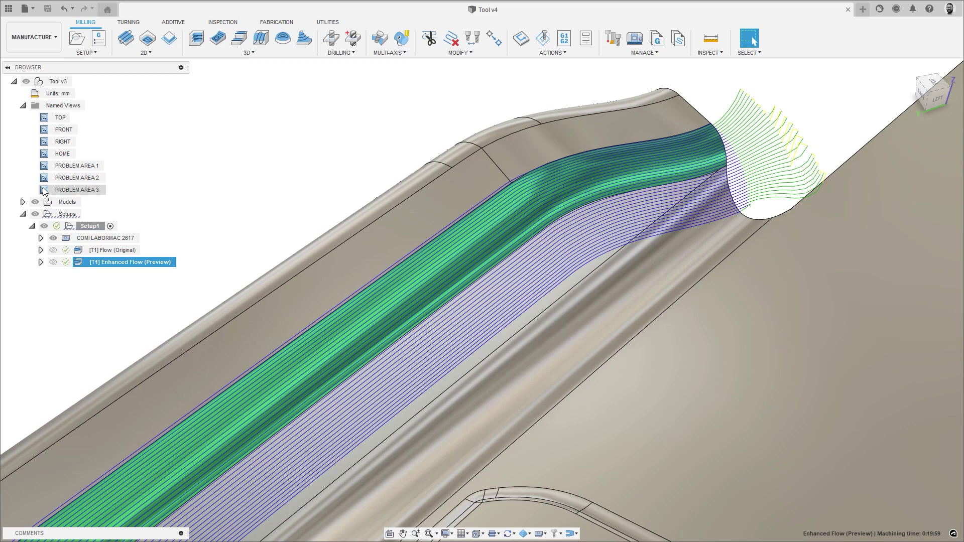
double_click(44, 153)
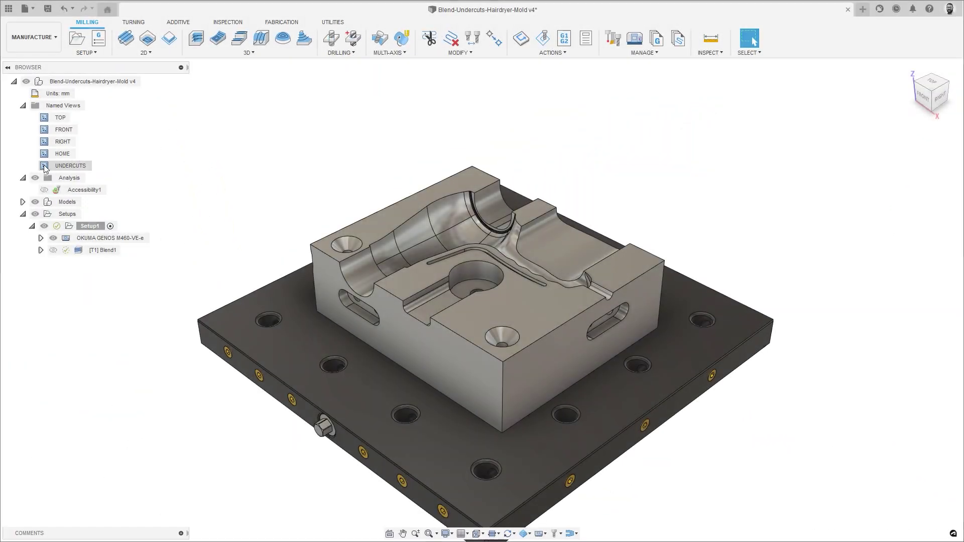
View the hairdryer mold from the UNDERCUTS named view and open the Blend1 operation at its passes settings.
double_click(45, 166)
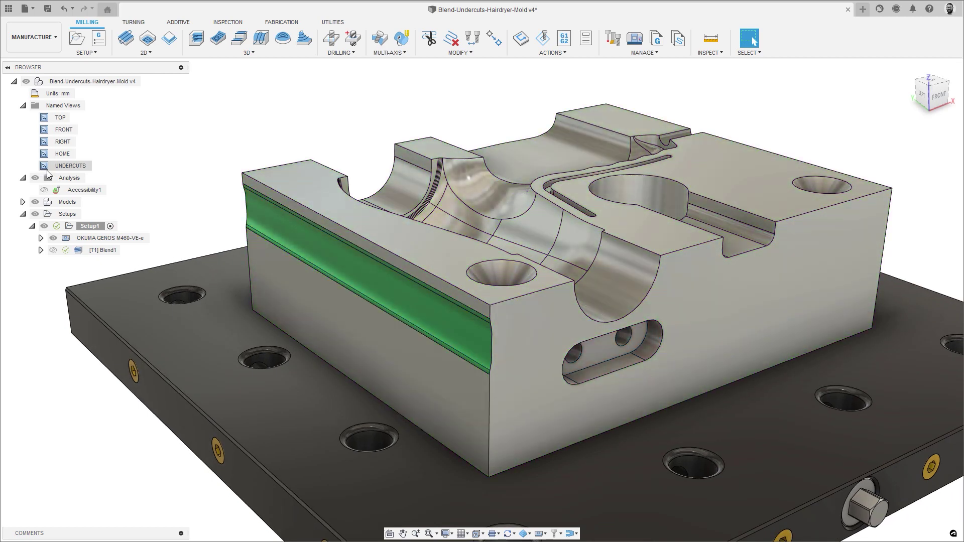
double_click(80, 251)
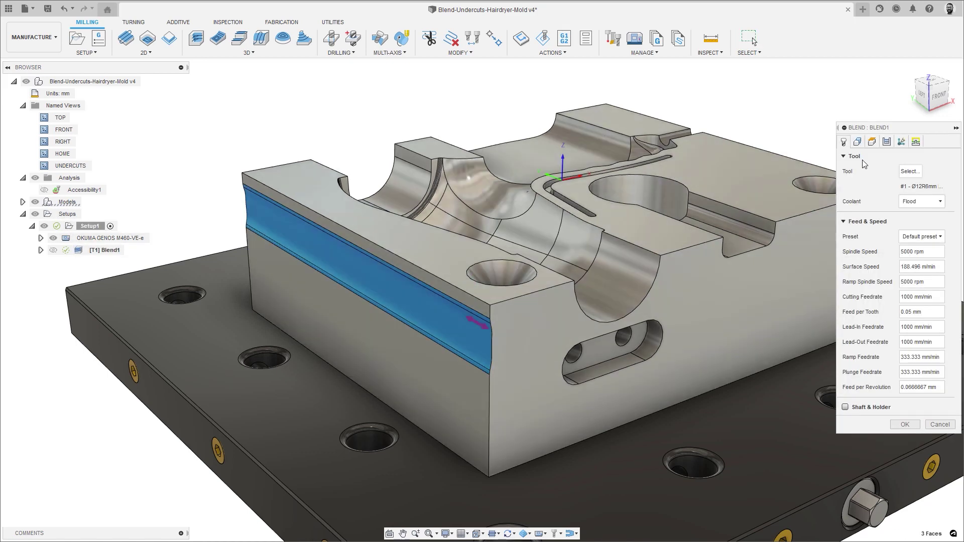
left_click(888, 144)
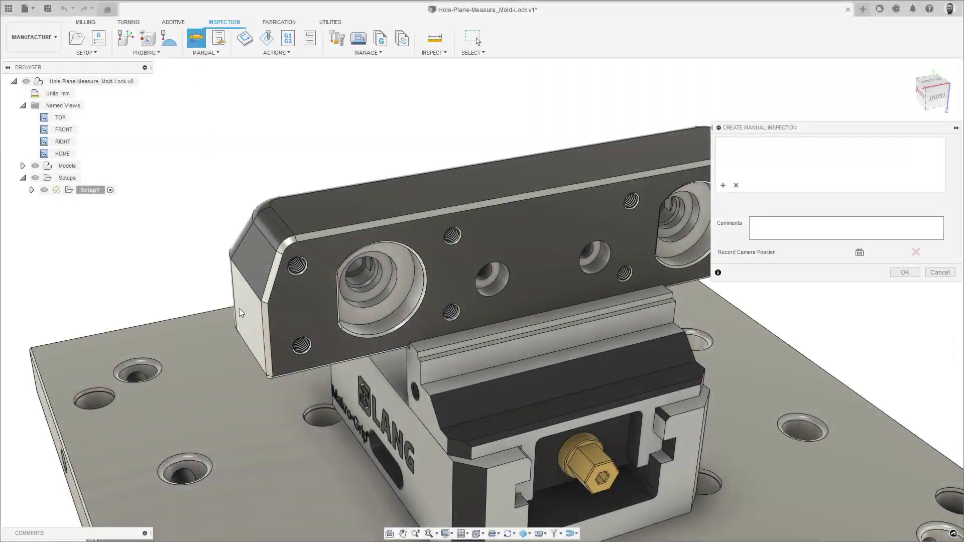
Create a manual distance inspection from the mold lock's end face to the nearer small central hole, measured from maximum distance.
left_click(241, 314)
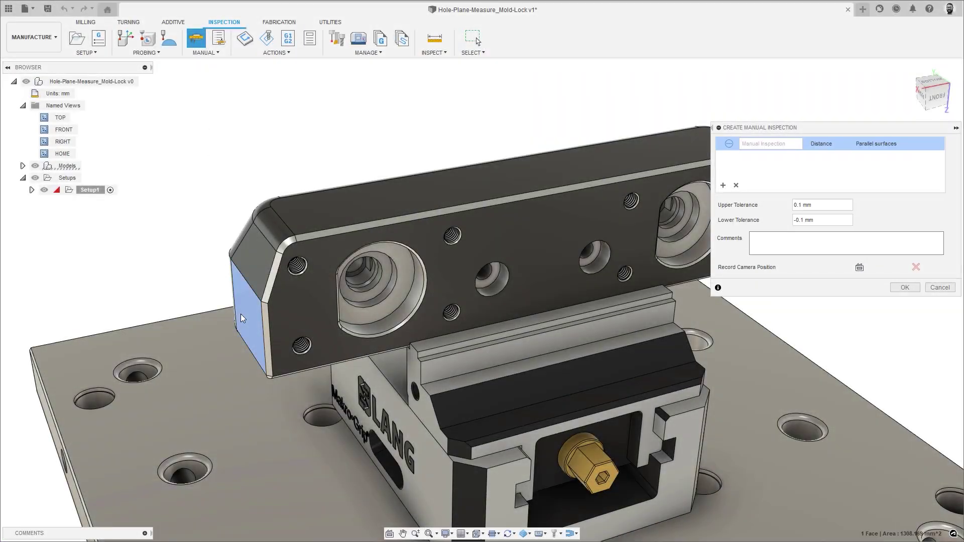
left_click(497, 289)
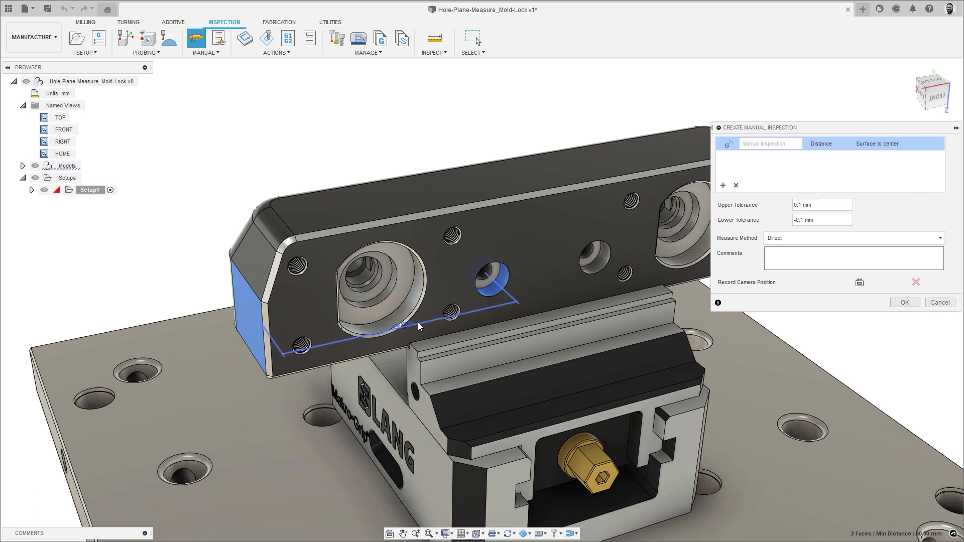
left_click(866, 237)
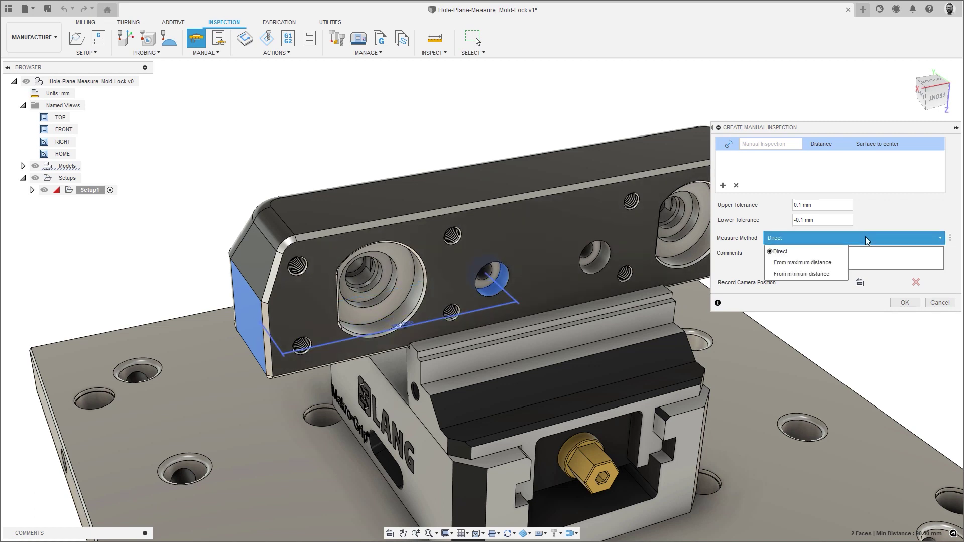
left_click(841, 263)
left_click(905, 302)
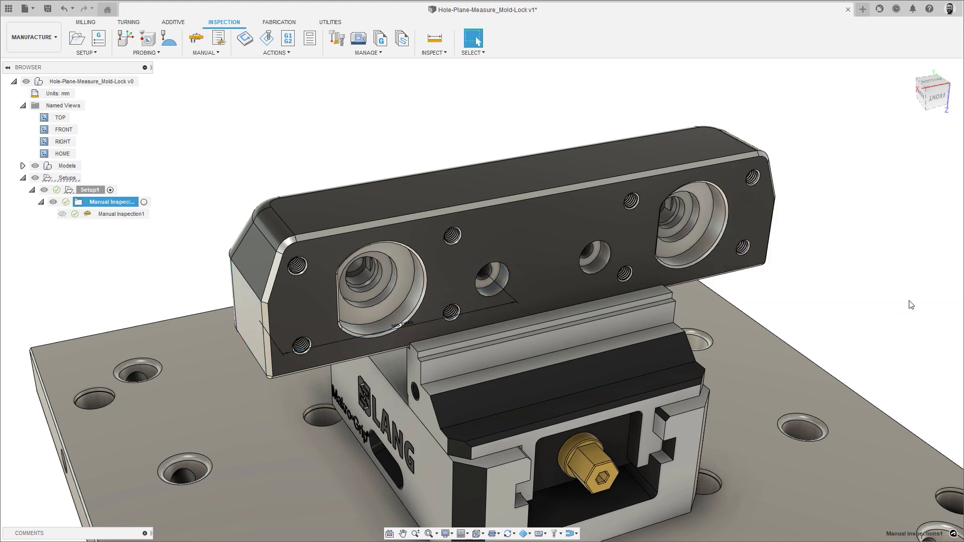
Record the manual inspection results, entering 15.987 mm for the hole diameter and a measured value for the maximum distance.
left_click(226, 45)
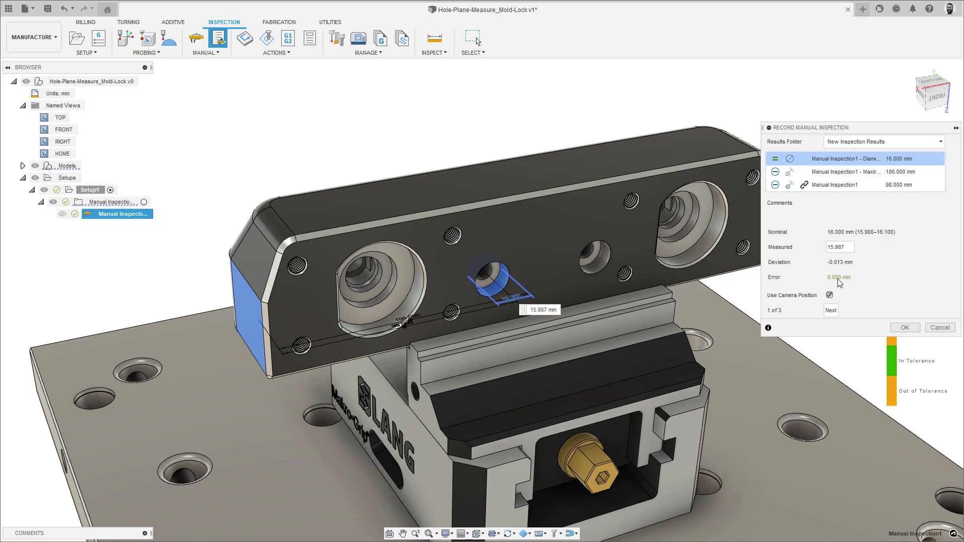
left_click(831, 310)
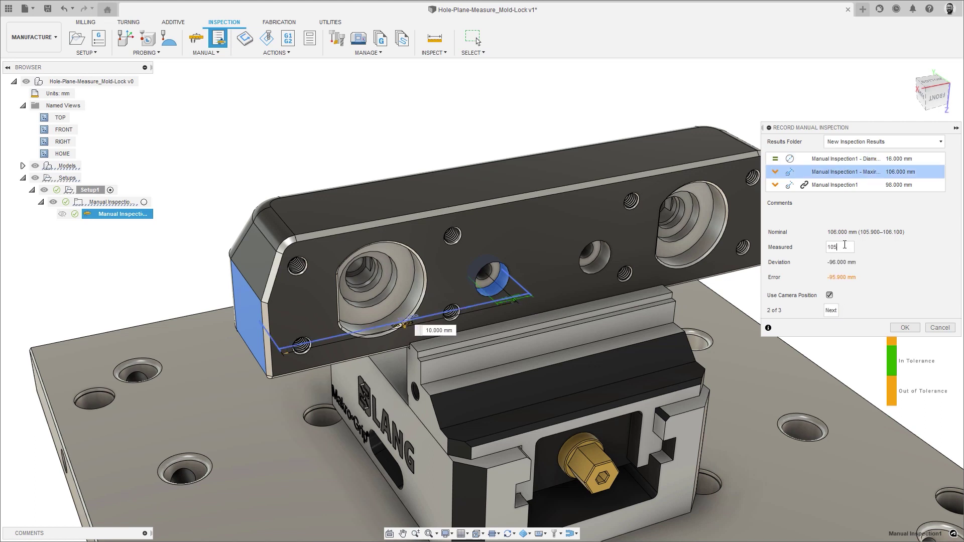
left_click(831, 311)
left_click(904, 327)
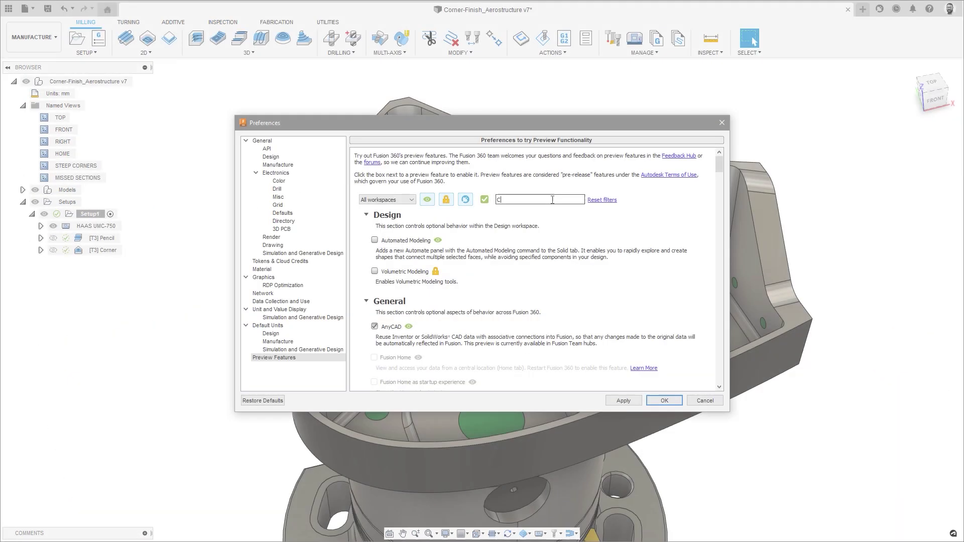
Filter the preview features by "Cor".
type("or")
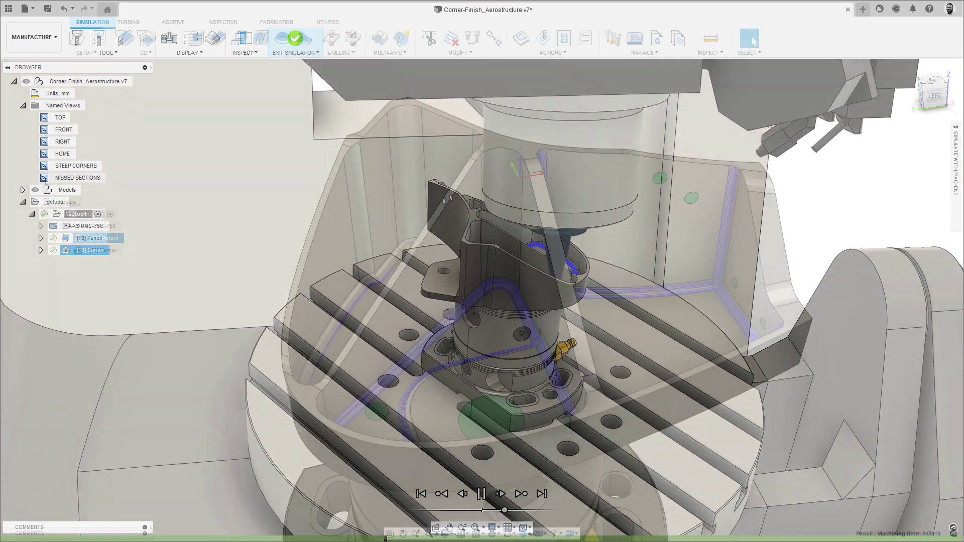
Examine the Pencil toolpath from the MISSED SECTIONS view, and start simulating the Corner toolpath.
double_click(46, 179)
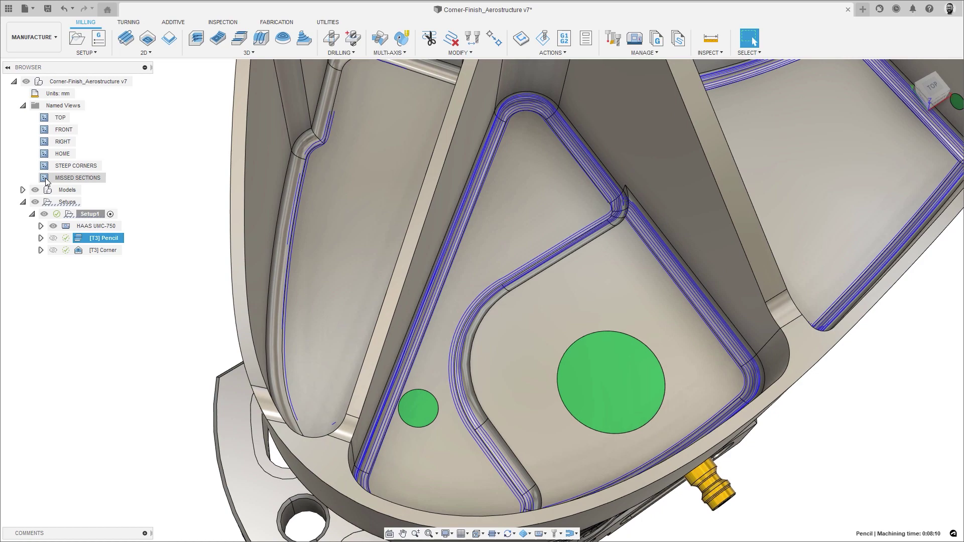
key("Down")
key("shift+s")
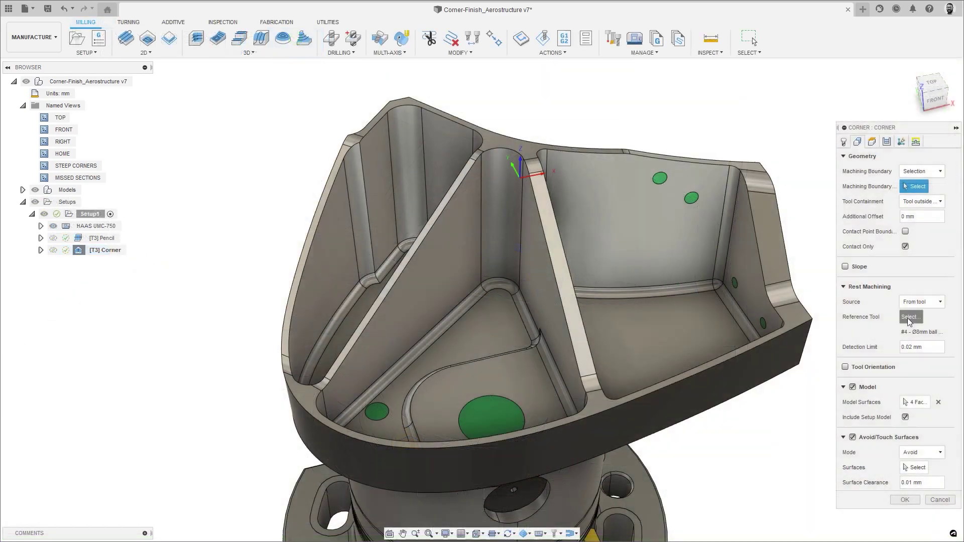
Set the Corner operation's rest machining reference tool to the 8 mm ball endmill (tool 4), and show its shallow passes settings.
left_click(909, 319)
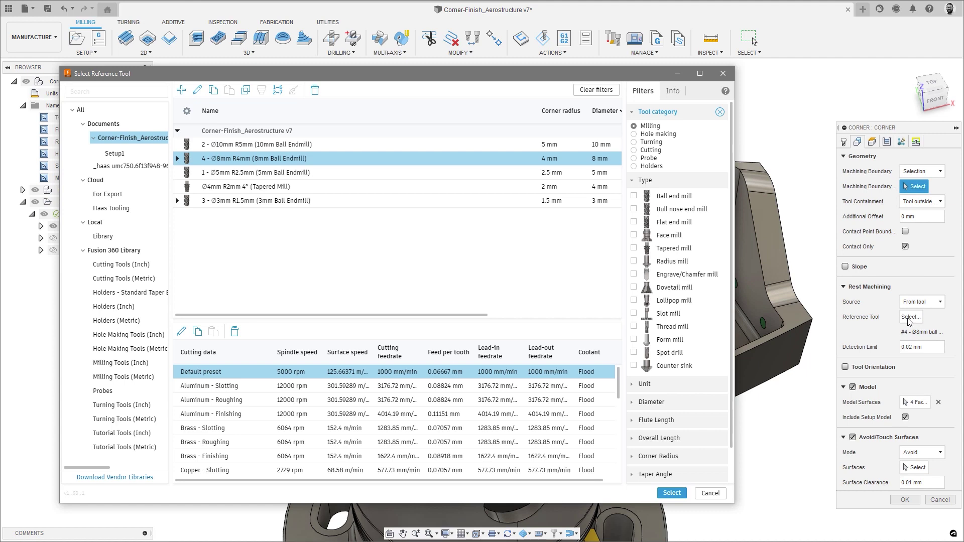
left_click(303, 160)
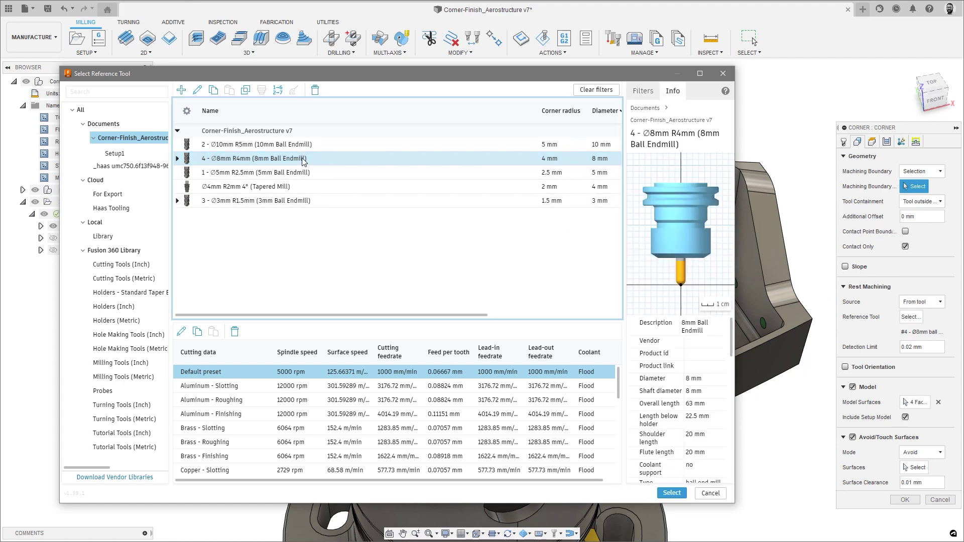
left_click(672, 493)
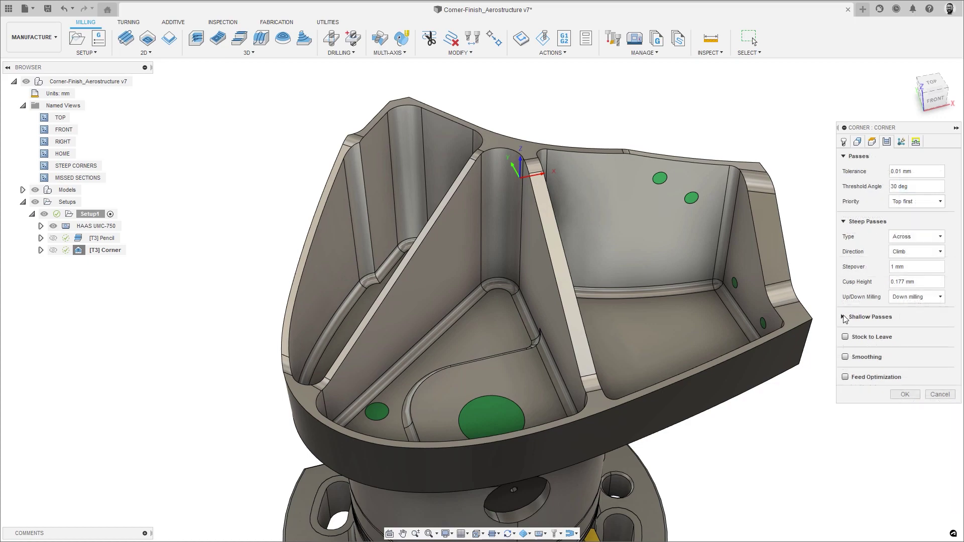
left_click(845, 317)
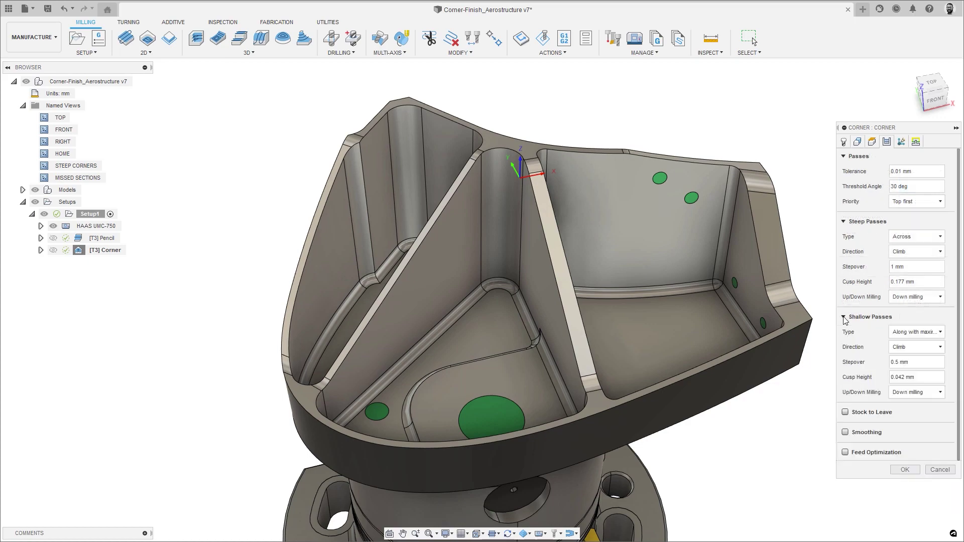
Show the bracket and vise machine simulation from the SIMULATION named view.
double_click(44, 167)
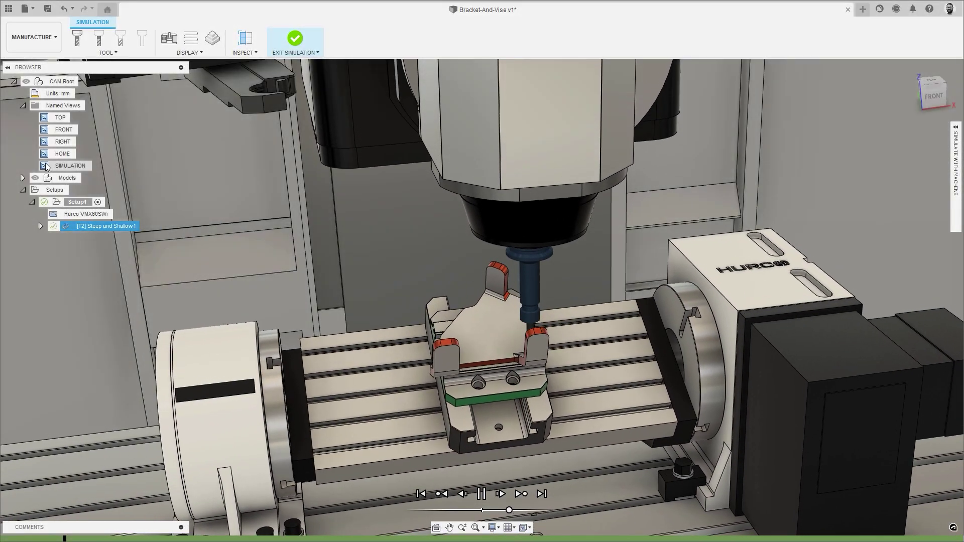
Shift the section plane through the generative hook bracket along Y, past a distance of 100 mm.
left_click_drag(600, 201, 642, 224)
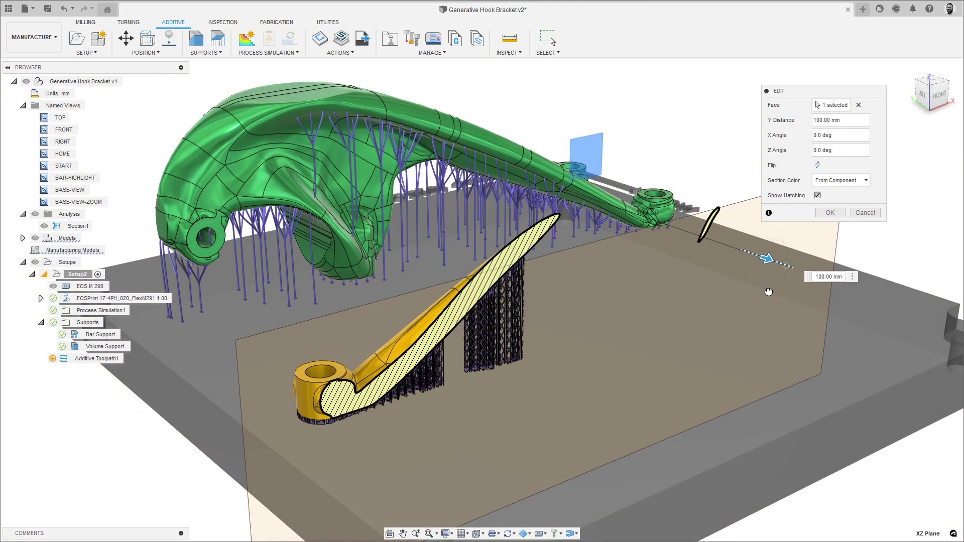
left_click_drag(769, 292, 783, 298)
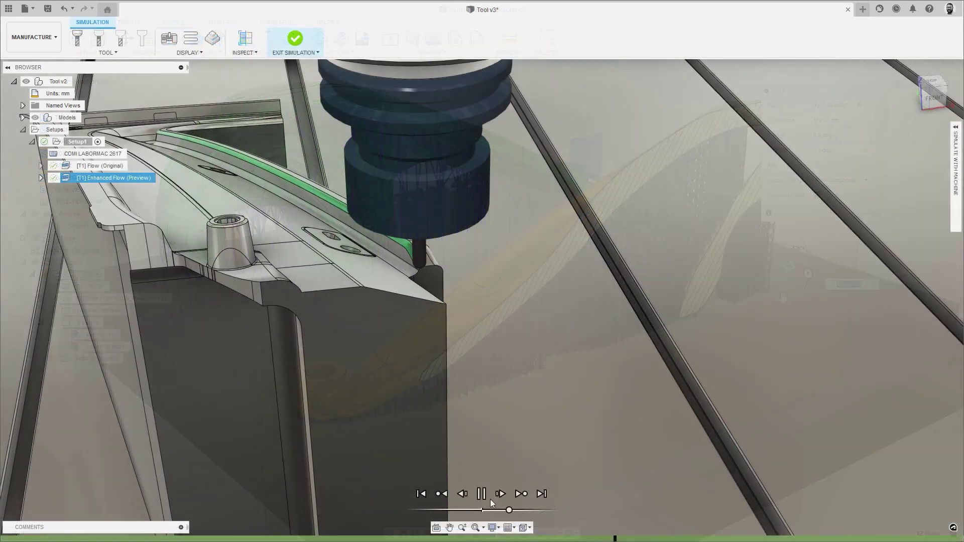